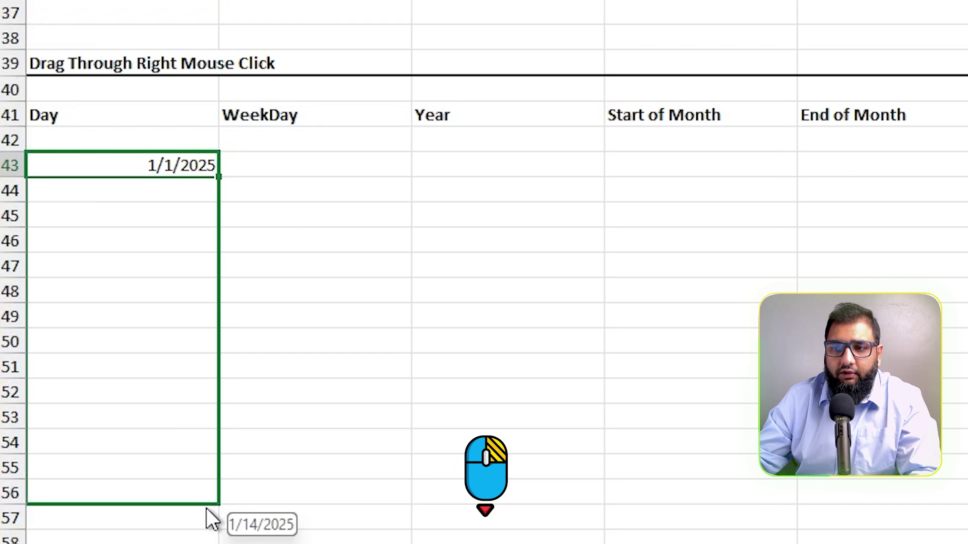
Extend the 1/1/2025 date in the Day column down to row 57 using the Fill Days option.
drag(206, 508, 208, 522)
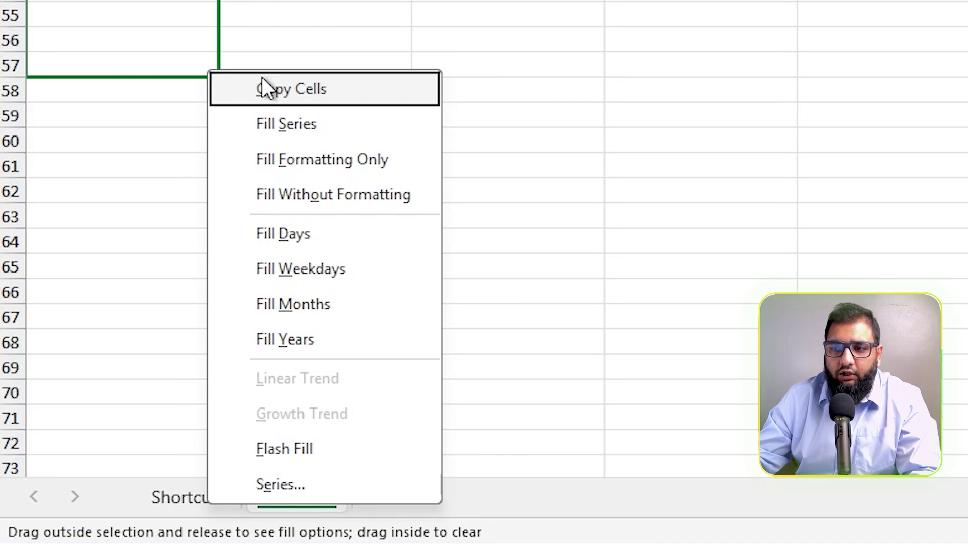
click(295, 238)
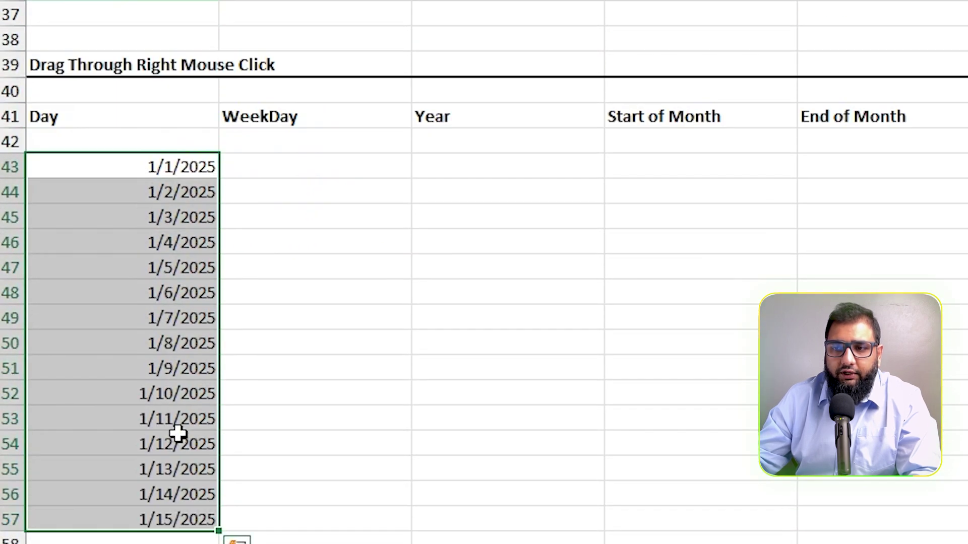
Extend the first WeekDay date from B43 down to row 57 using the Fill Weekdays option.
key(Right)
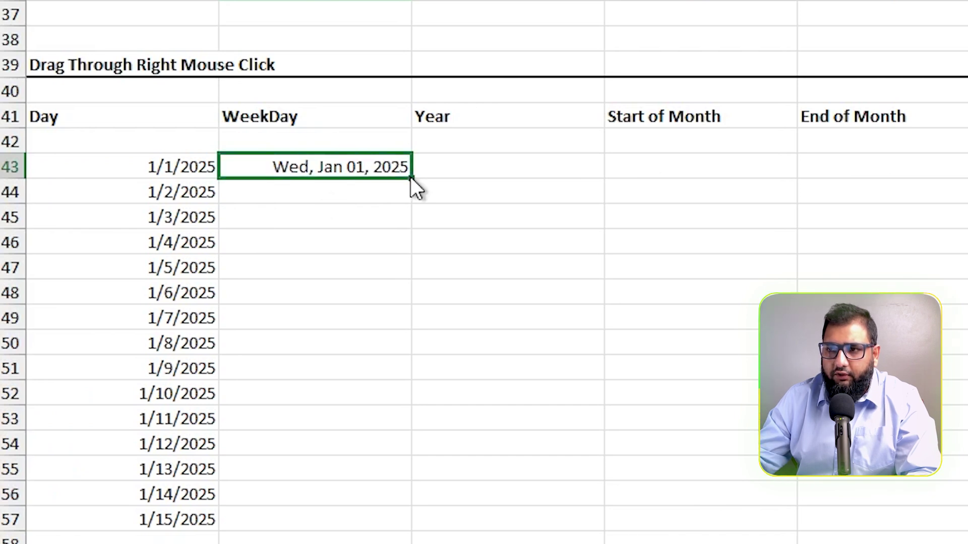
drag(411, 177, 392, 523)
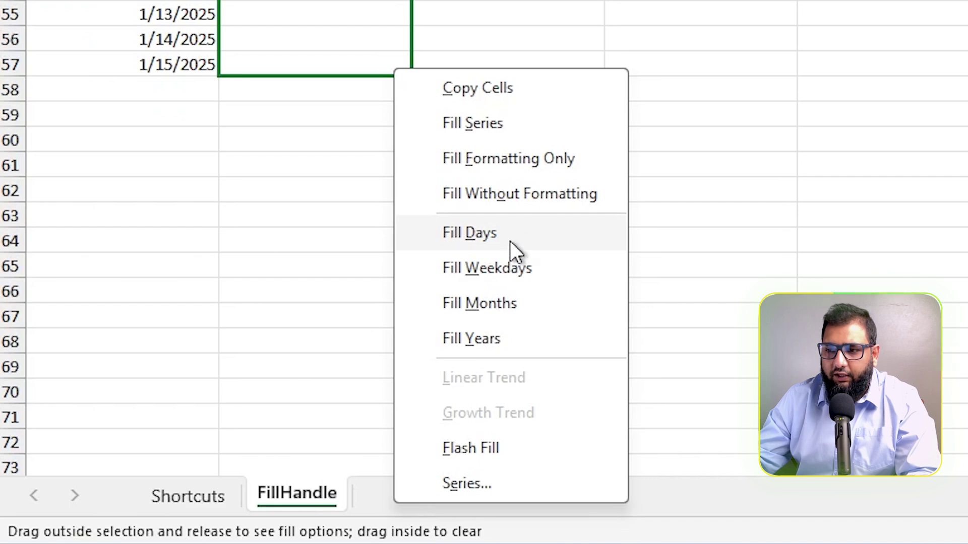
click(487, 275)
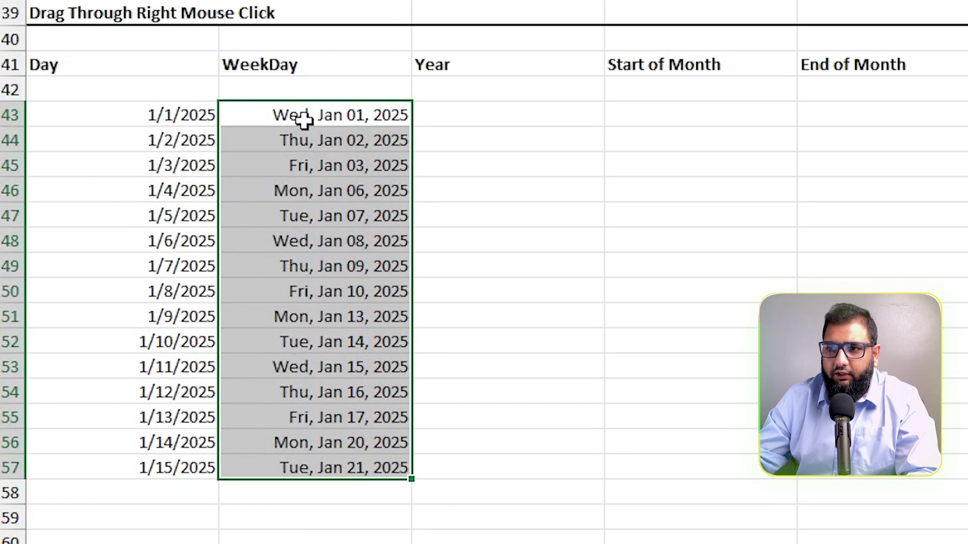
Examine the filled WeekDay dates one by one to see how weekends are handled.
click(303, 161)
click(311, 189)
click(317, 170)
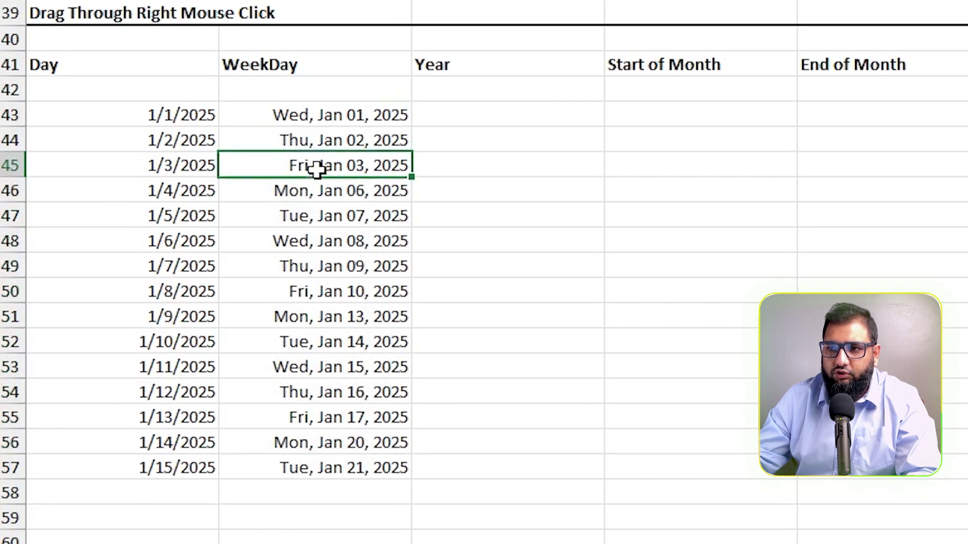
click(318, 122)
click(313, 145)
click(318, 165)
click(316, 194)
click(319, 217)
click(319, 242)
click(320, 267)
click(317, 292)
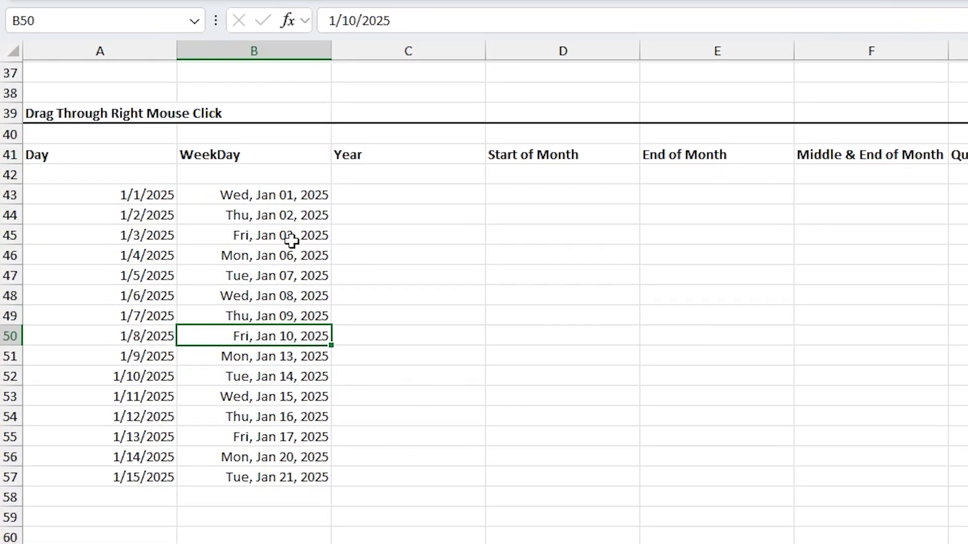
Open the cell format settings for the WeekDay dates in B43:B57.
click(288, 198)
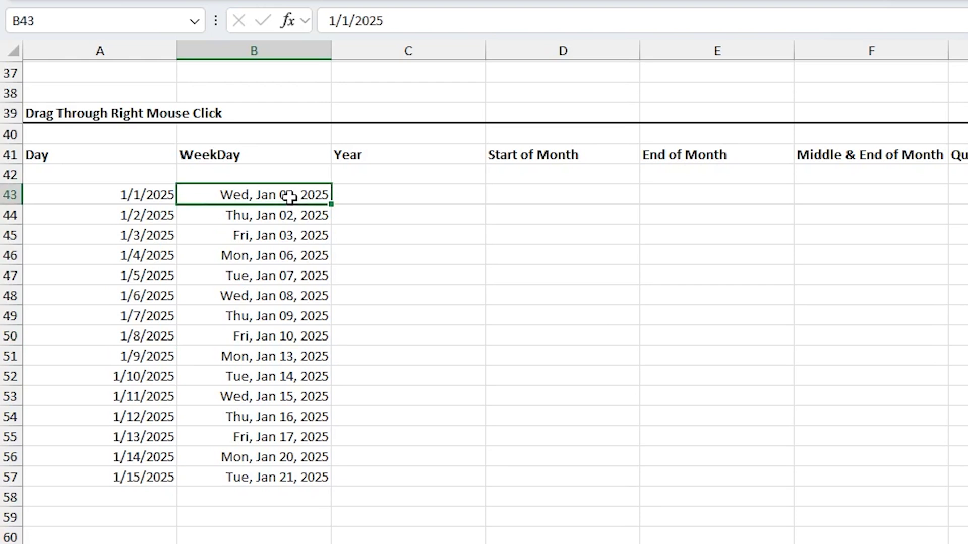
drag(289, 196, 291, 471)
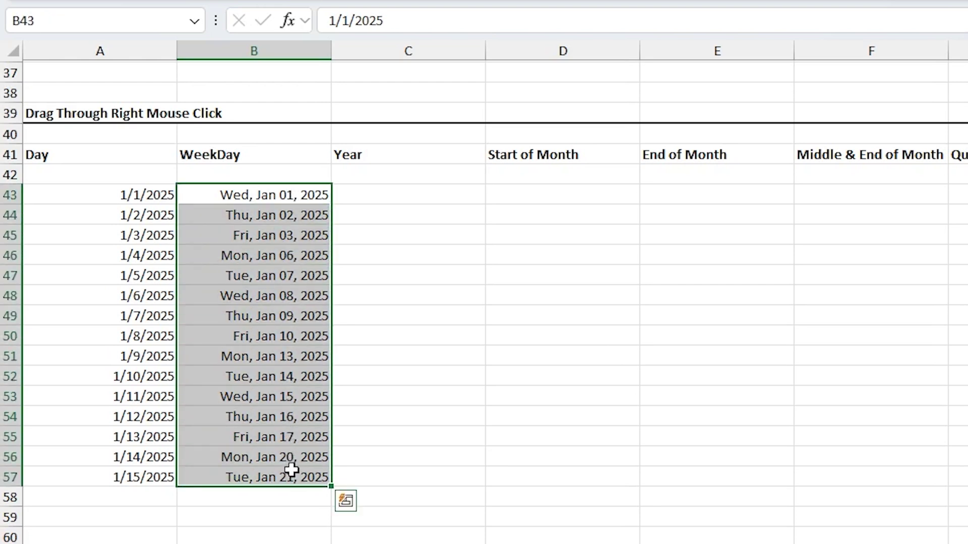
key(ctrl+1)
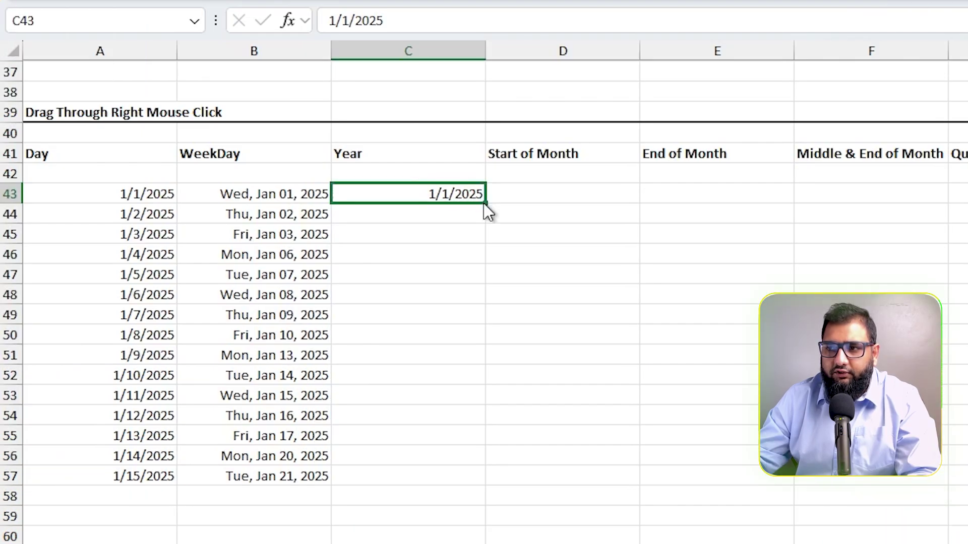
Extend the 1/1/2025 date in the Year column down to row 57 using Fill Years, and review the dates.
drag(484, 204, 481, 488)
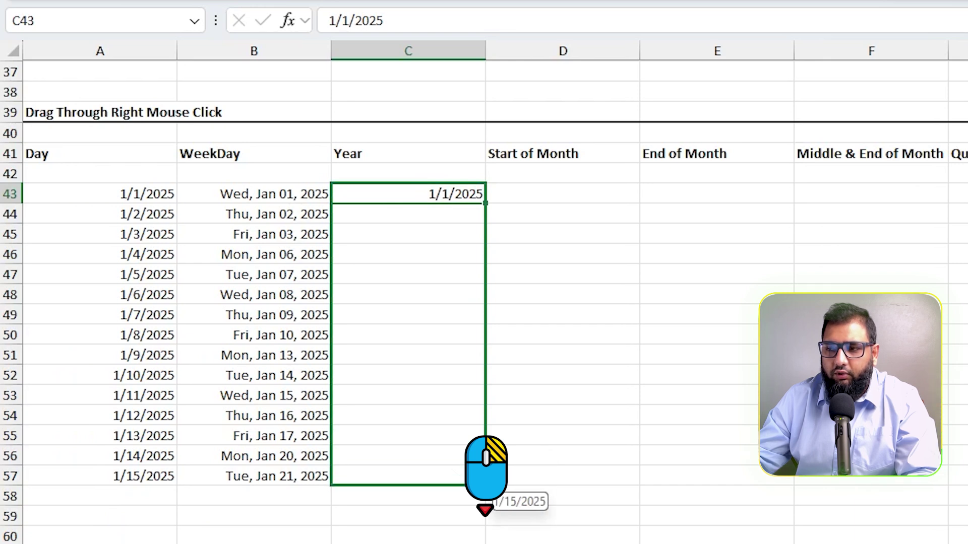
drag(483, 486, 481, 482)
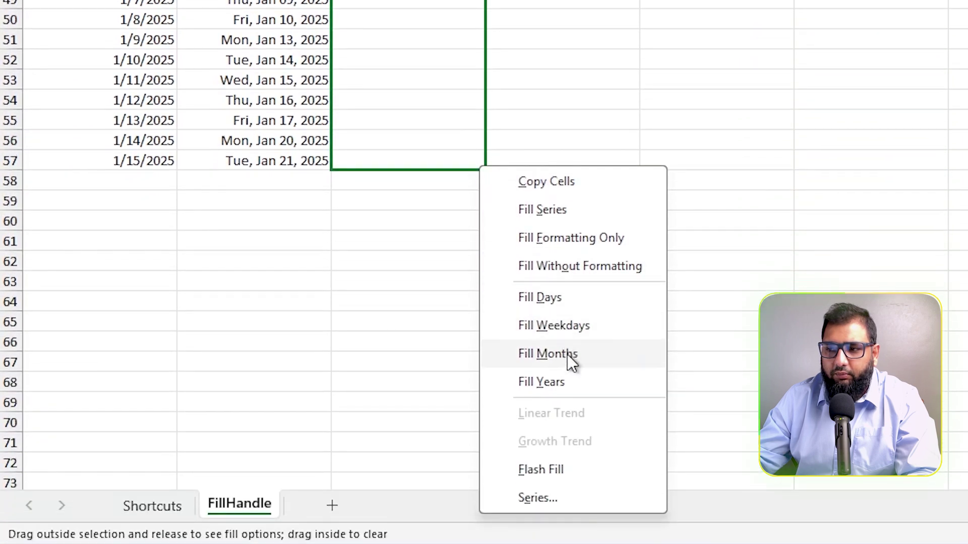
click(542, 389)
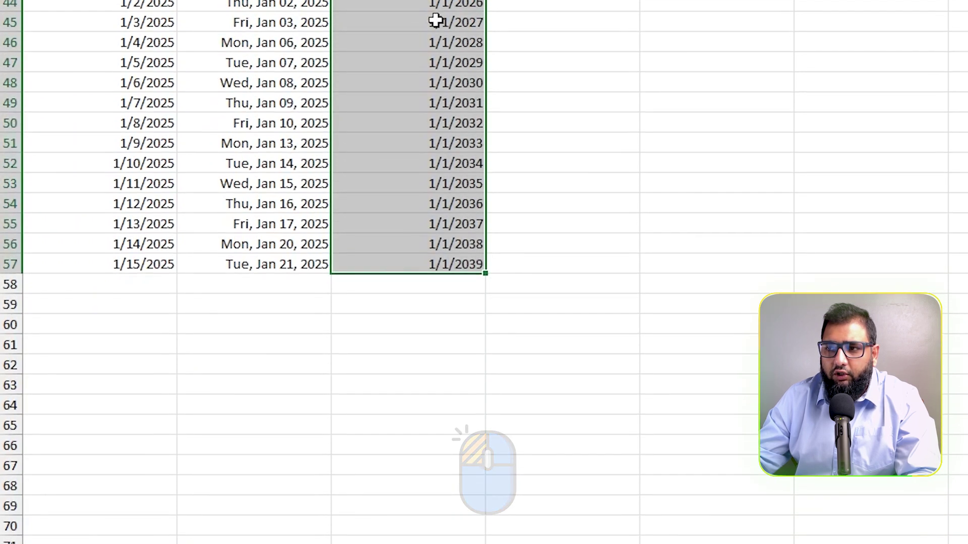
click(439, 196)
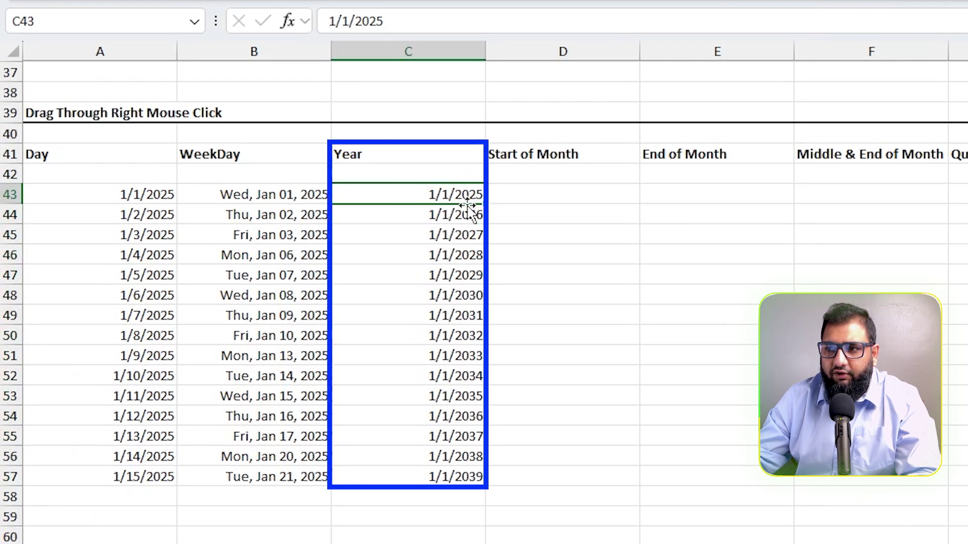
click(432, 215)
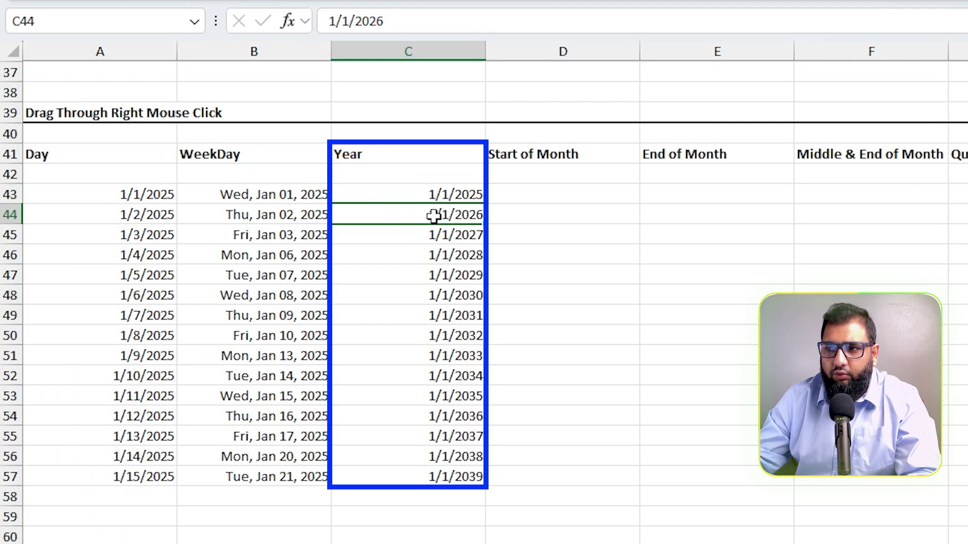
drag(476, 192, 474, 477)
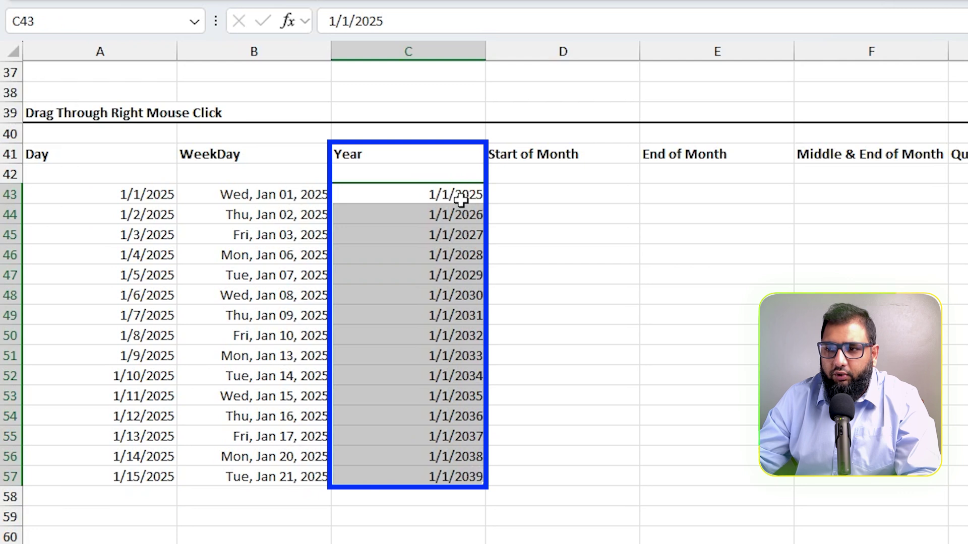
Copy 1/1/2025 from the Year column into D43 and extend it down to row 57 using Fill Months.
click(532, 199)
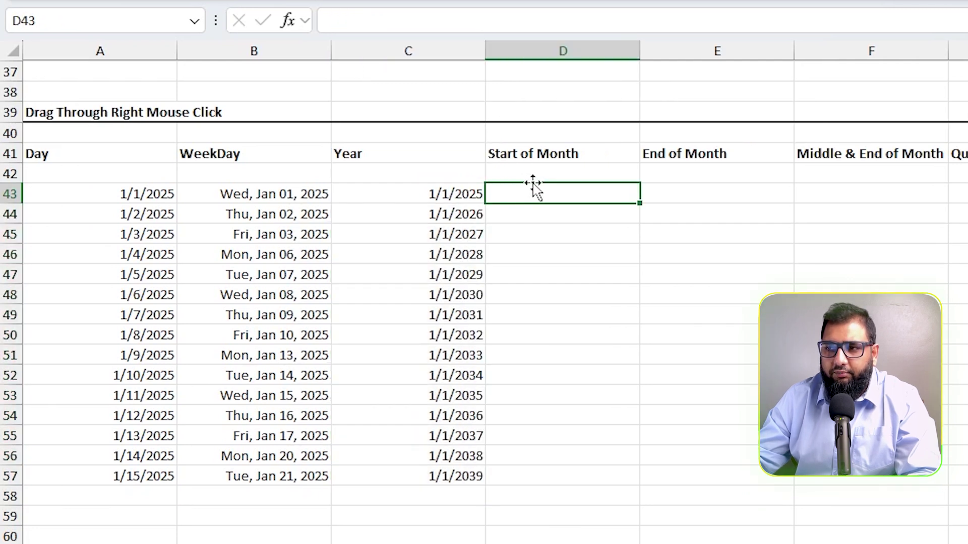
key(ctrl+r)
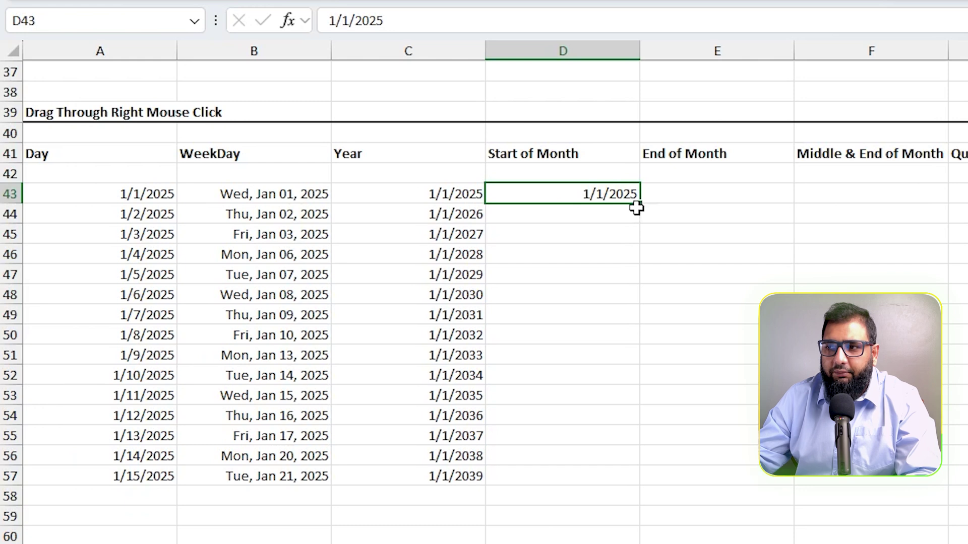
drag(641, 205, 643, 482)
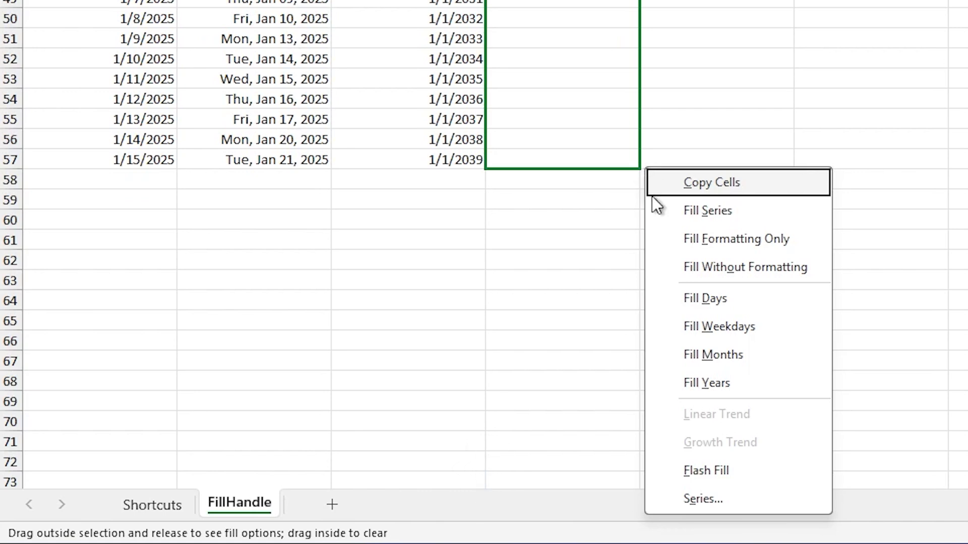
click(724, 354)
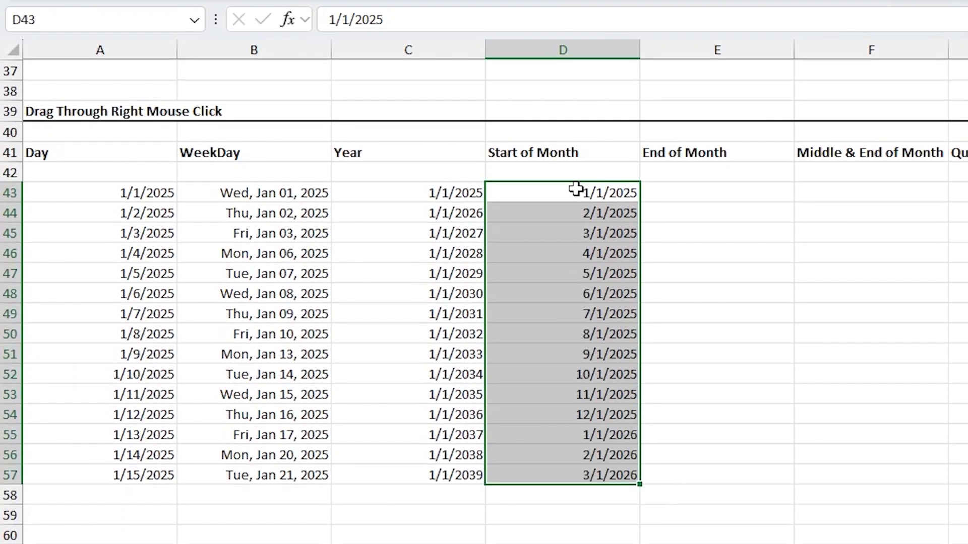
drag(575, 192, 592, 473)
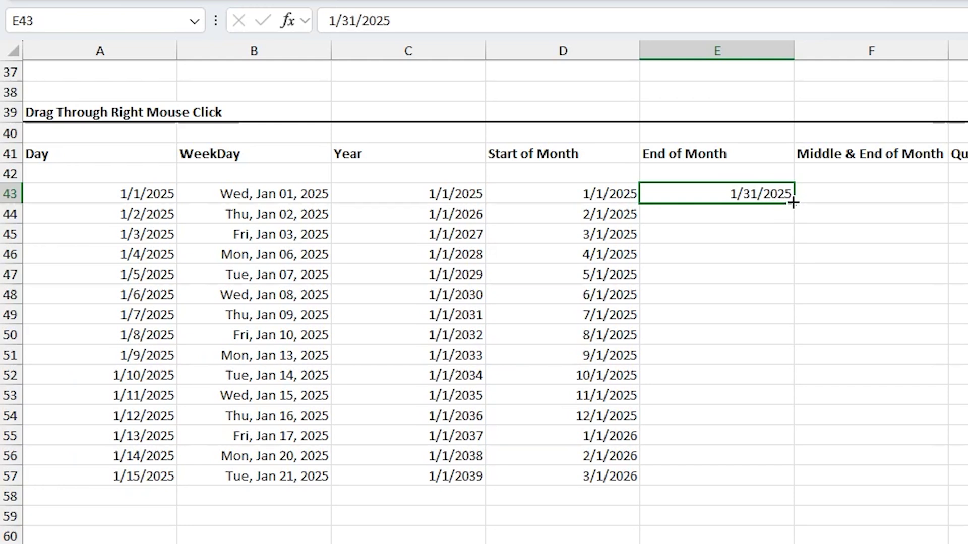
Extend the 1/31/2025 date in the End of Month column down to row 57 using Fill Months.
drag(792, 201, 776, 479)
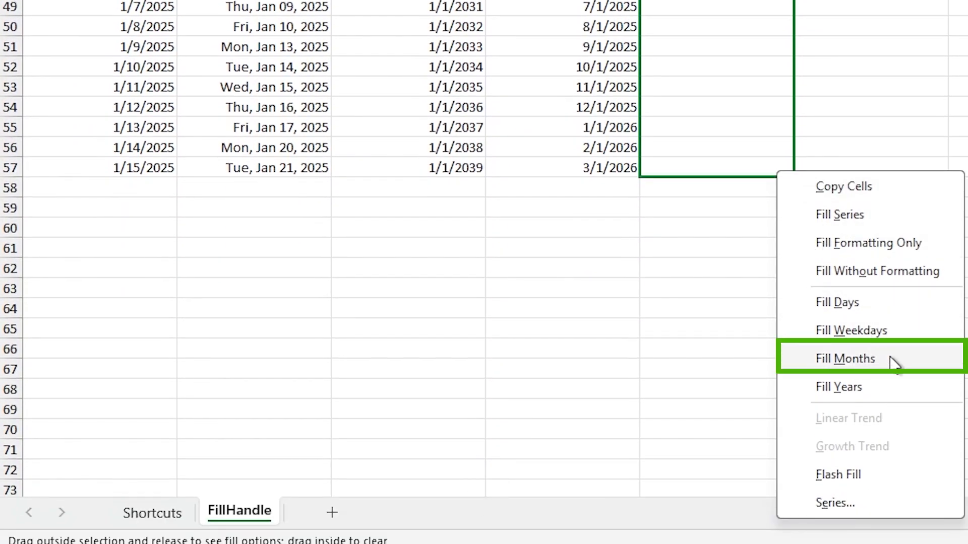
click(878, 365)
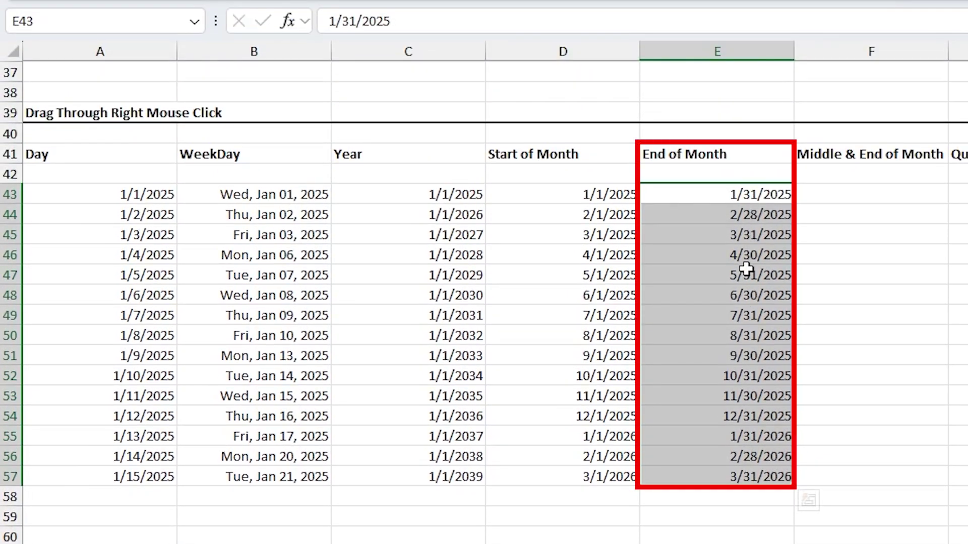
click(752, 214)
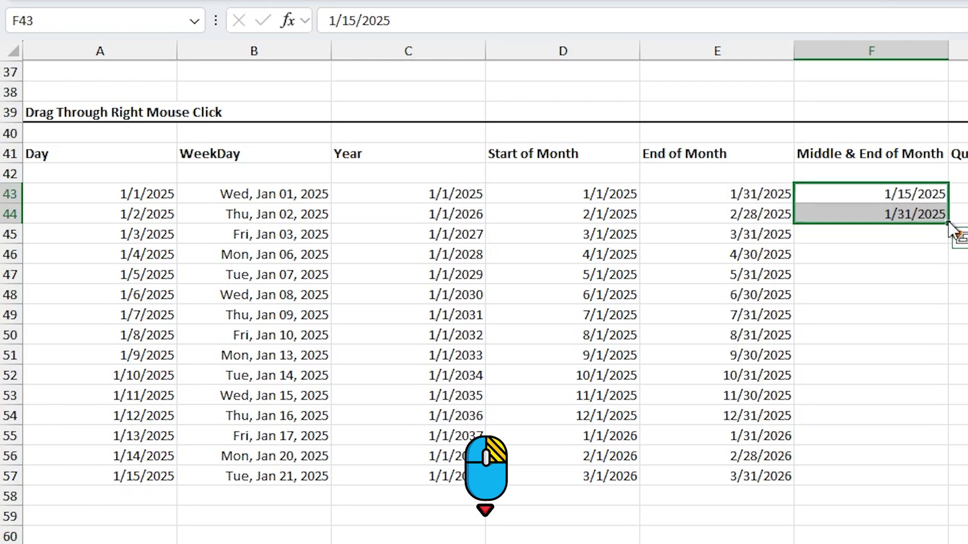
Extend the 1/15/2025 and 1/31/2025 pair in the Middle & End of Month column down to row 57 using Fill Months, and check the dates.
drag(950, 228, 952, 487)
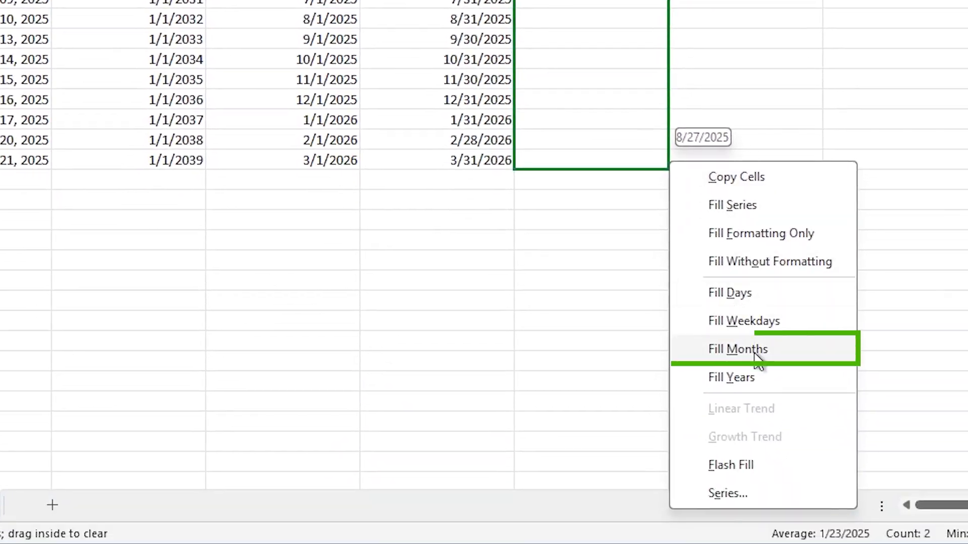
click(749, 343)
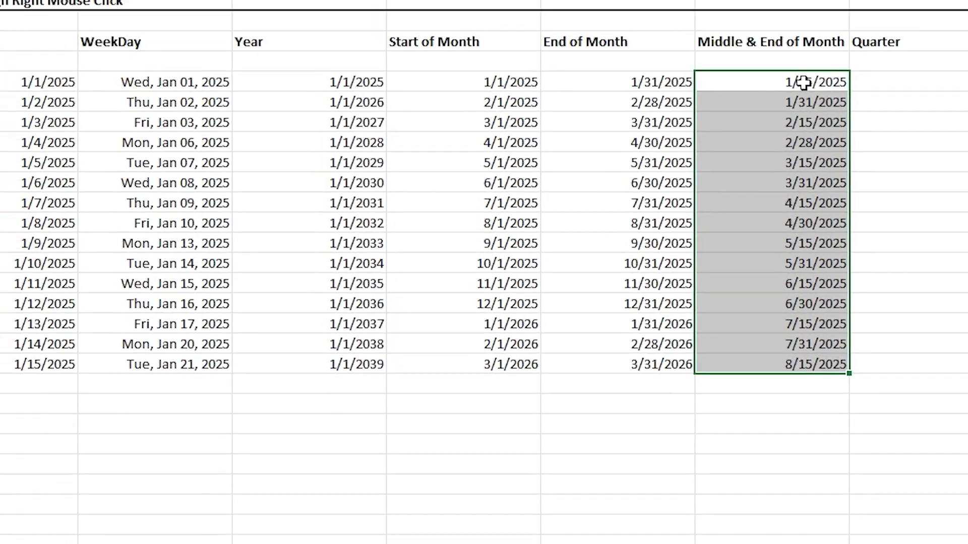
drag(803, 82, 807, 110)
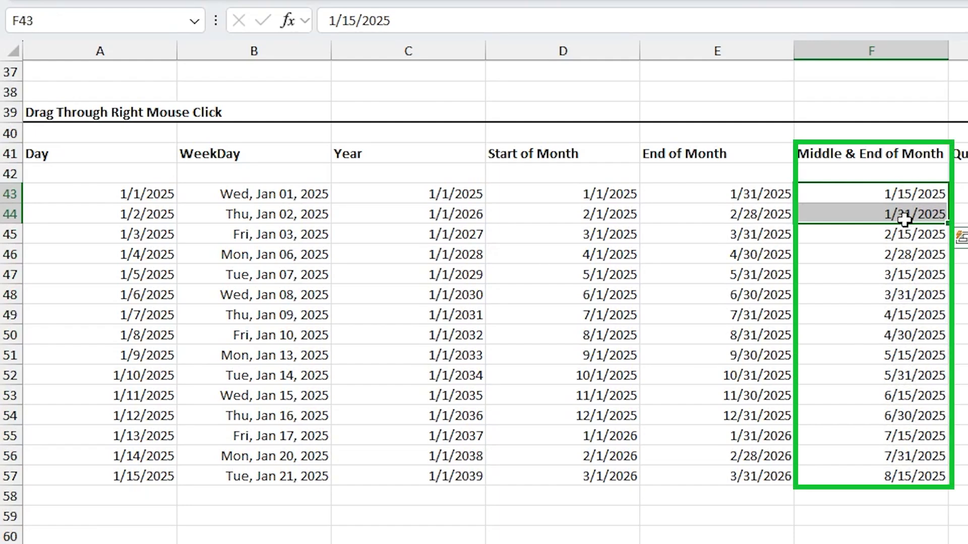
drag(917, 235, 924, 251)
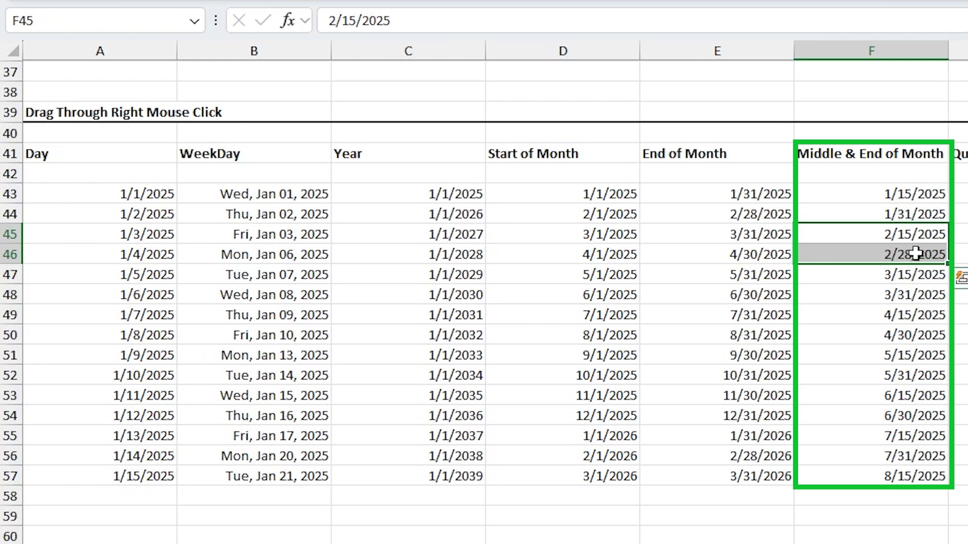
click(909, 256)
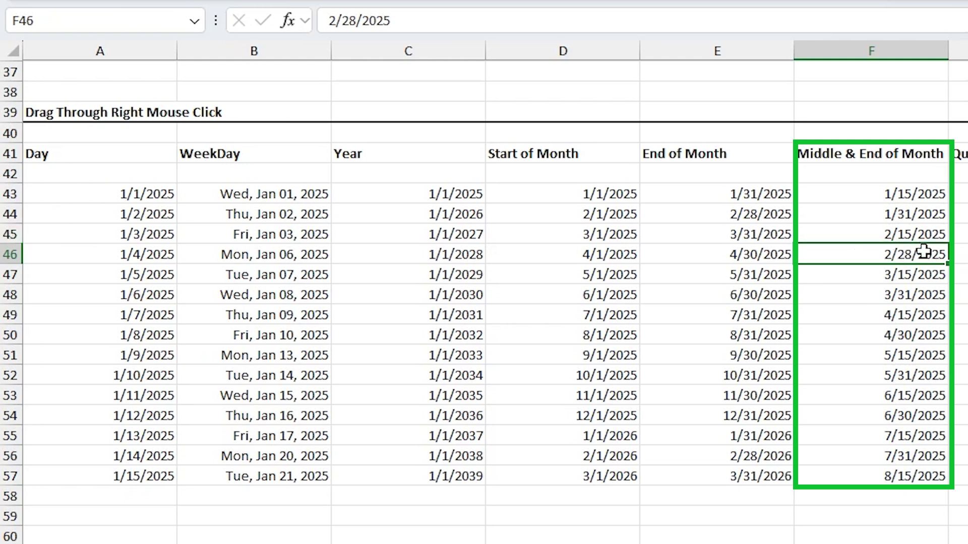
click(919, 277)
click(898, 298)
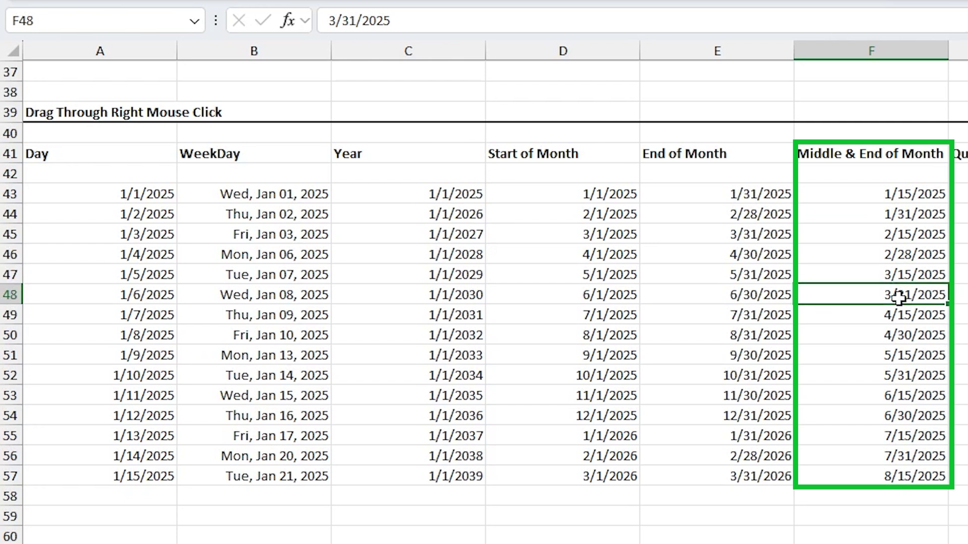
click(906, 319)
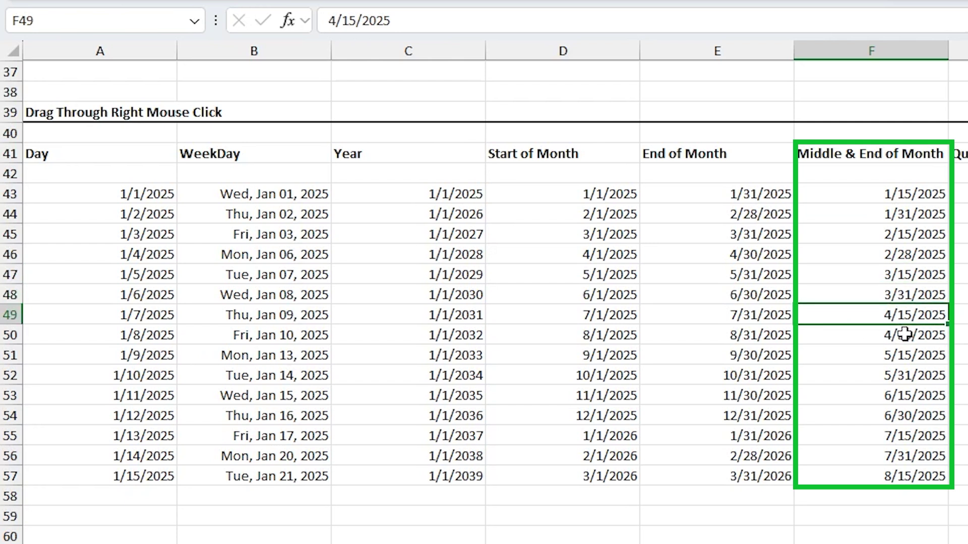
click(904, 333)
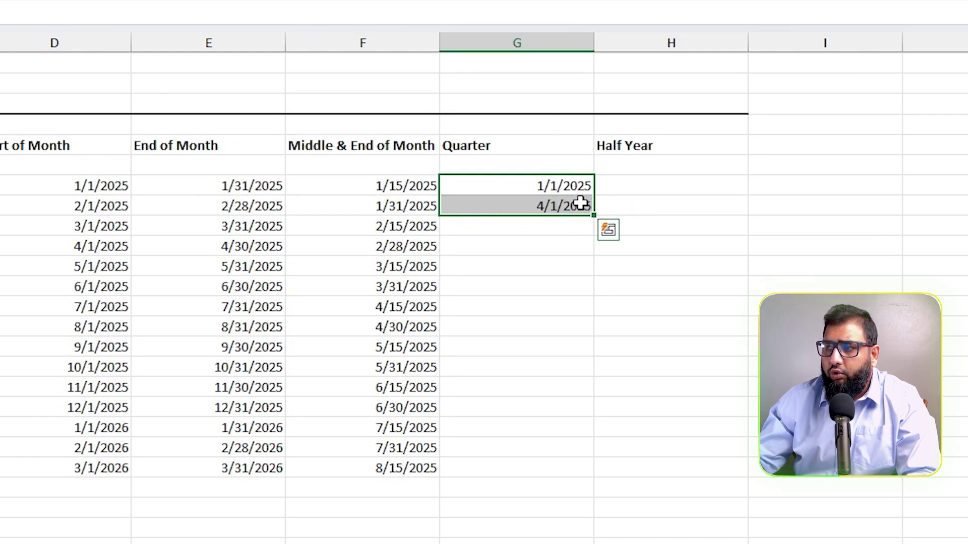
Extend the 1/1/2025 and 4/1/2025 pair in the Quarter column down to row 57 using Fill Months.
drag(593, 214, 569, 471)
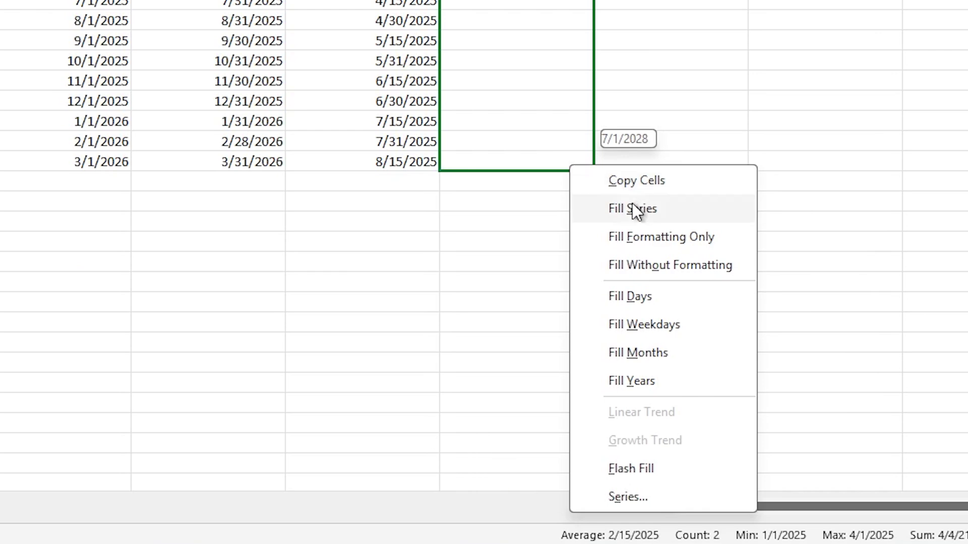
click(653, 358)
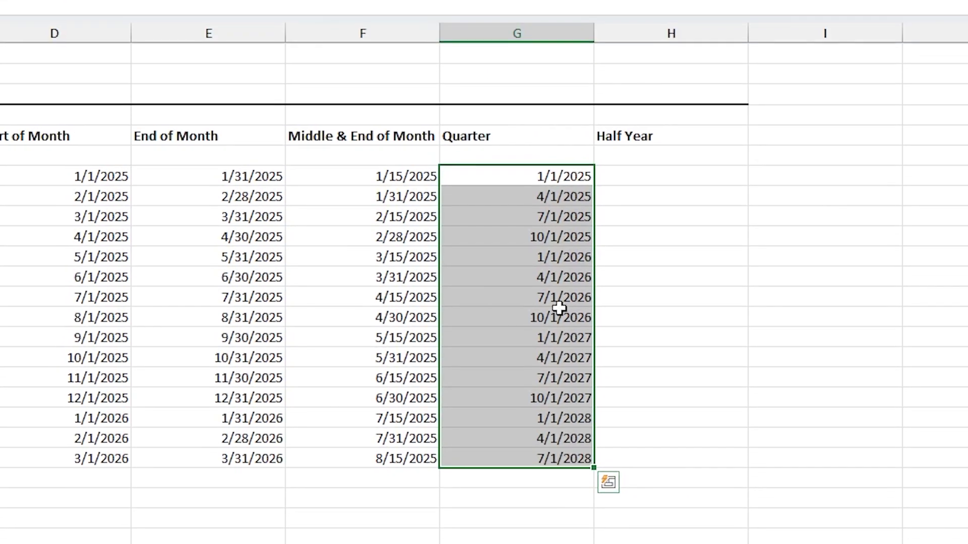
click(539, 222)
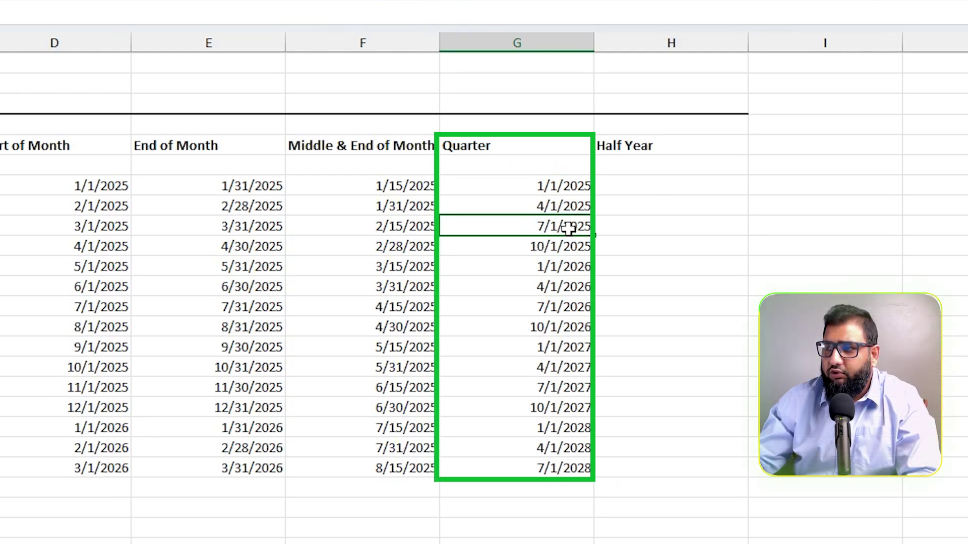
Check the filled dates in the Quarter column.
click(548, 247)
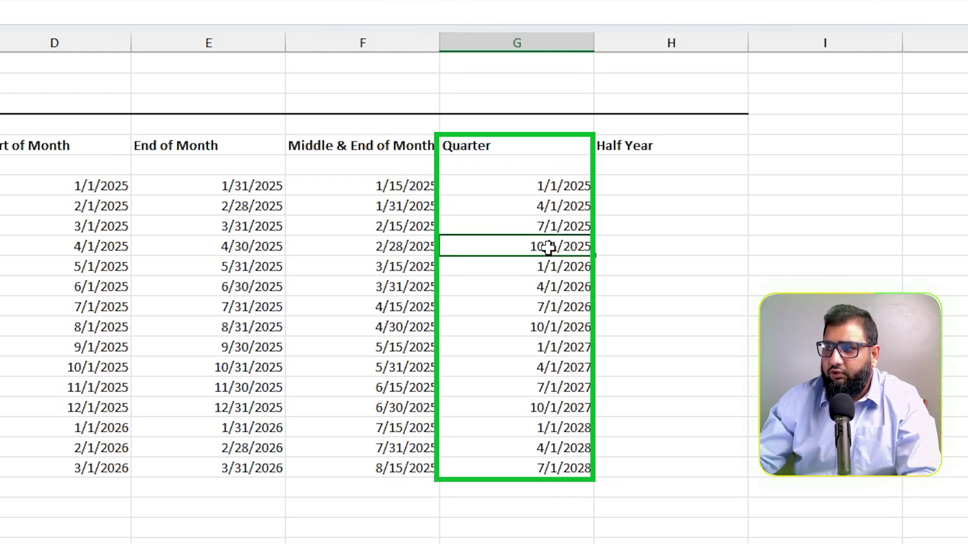
click(567, 268)
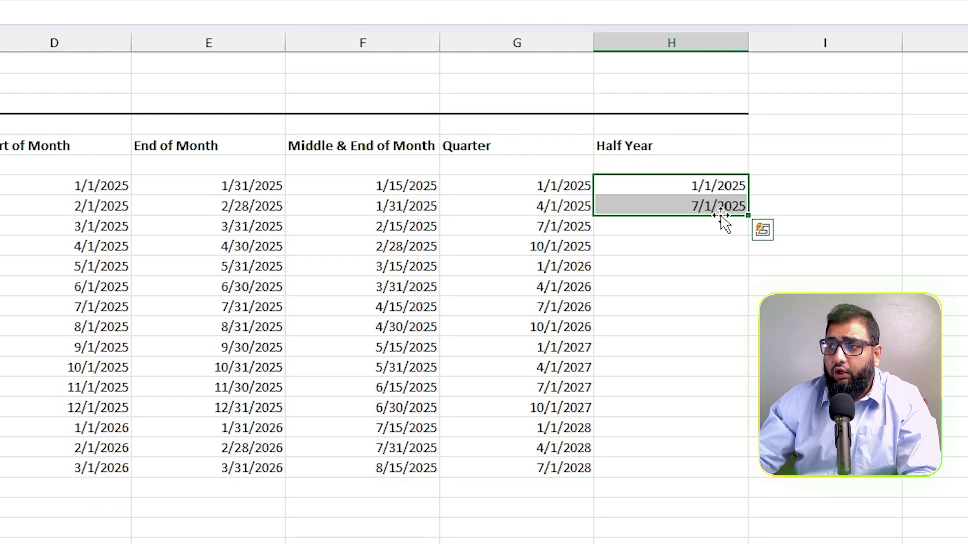
Extend the 1/1/2025 and 7/1/2025 pair in the Half Year column down to row 57 using Fill Months, and check the dates.
click(686, 191)
click(679, 208)
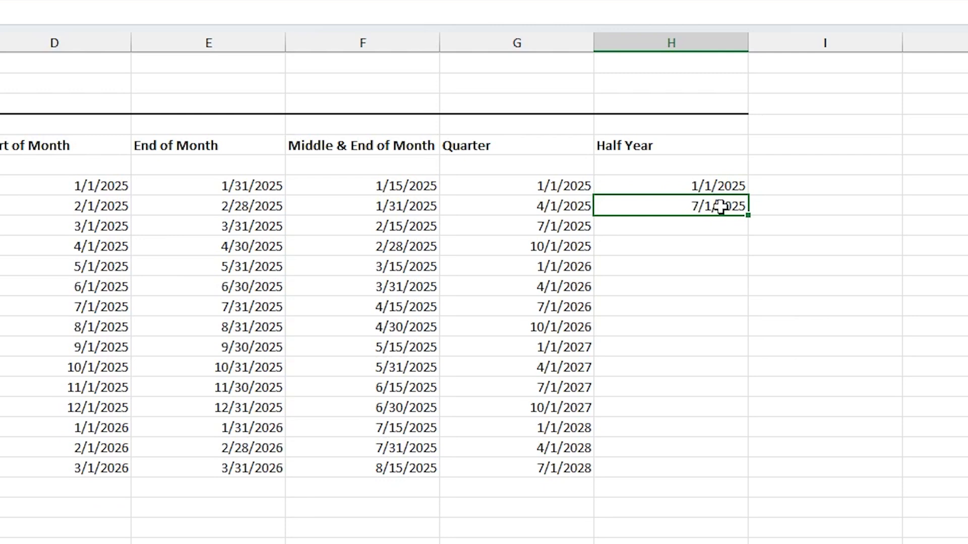
drag(716, 184, 774, 478)
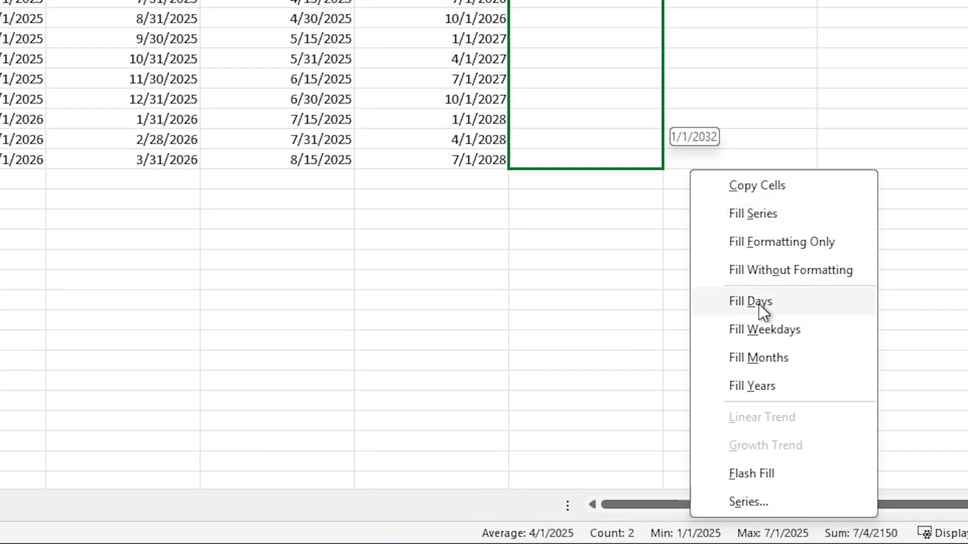
click(774, 359)
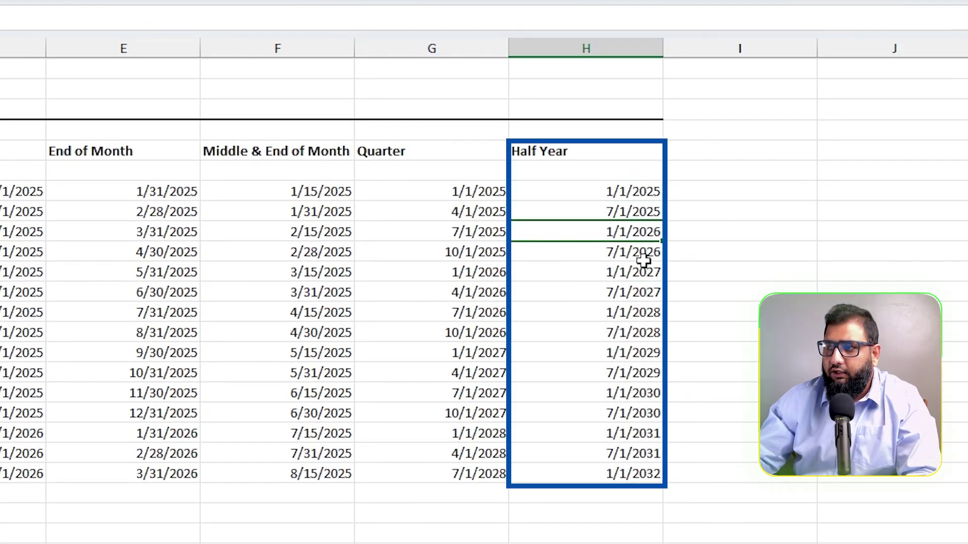
click(643, 257)
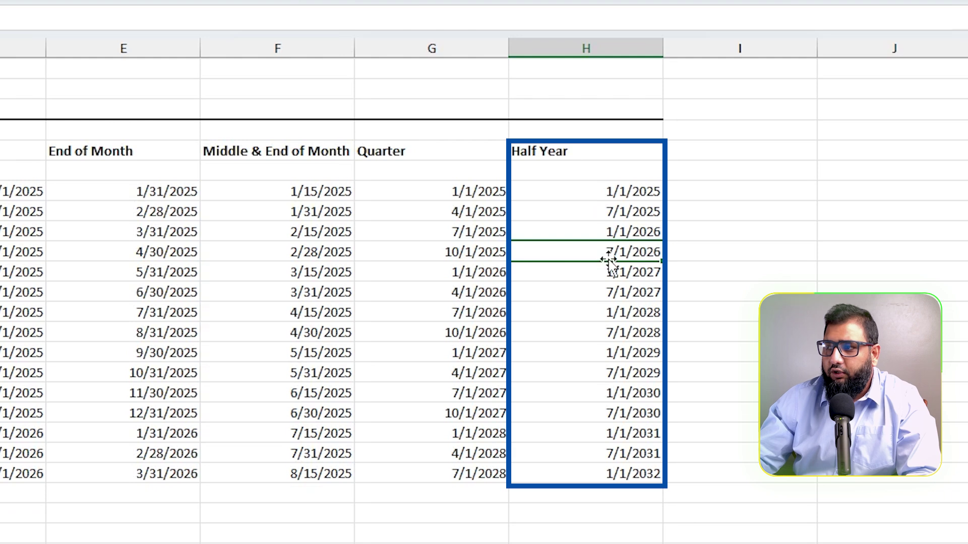
click(648, 272)
click(634, 294)
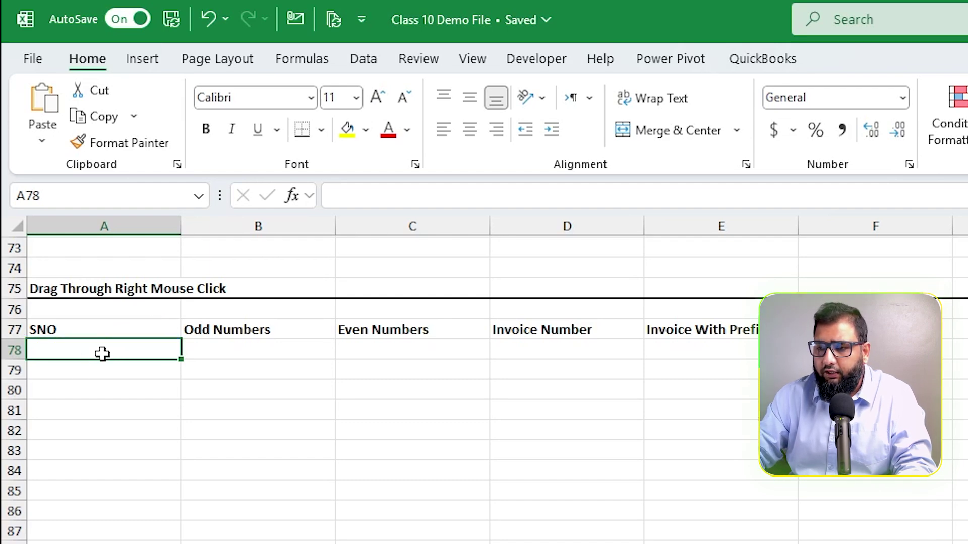
Enter 1 in A78 of the SNO column and extend it down to row 94 using Fill Series.
text(1)
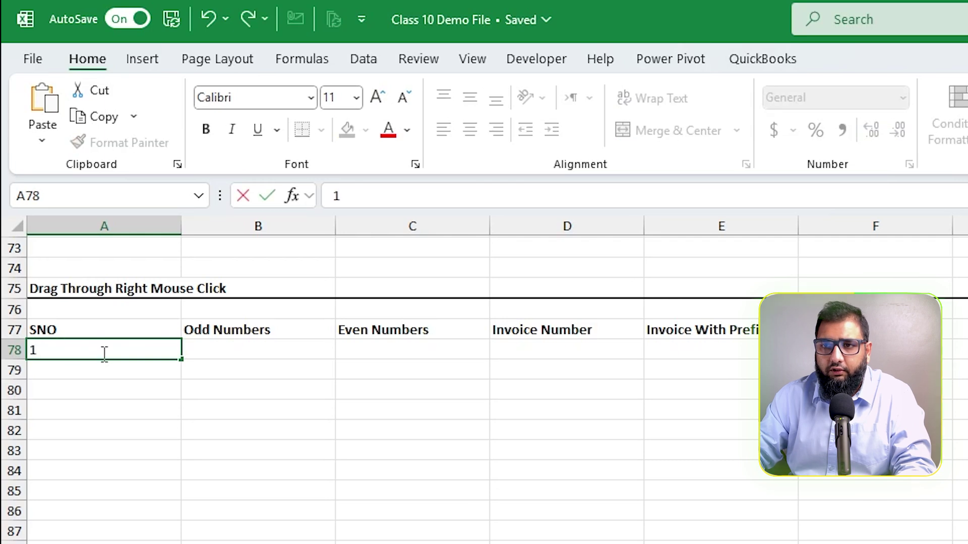
key(ctrl+Return)
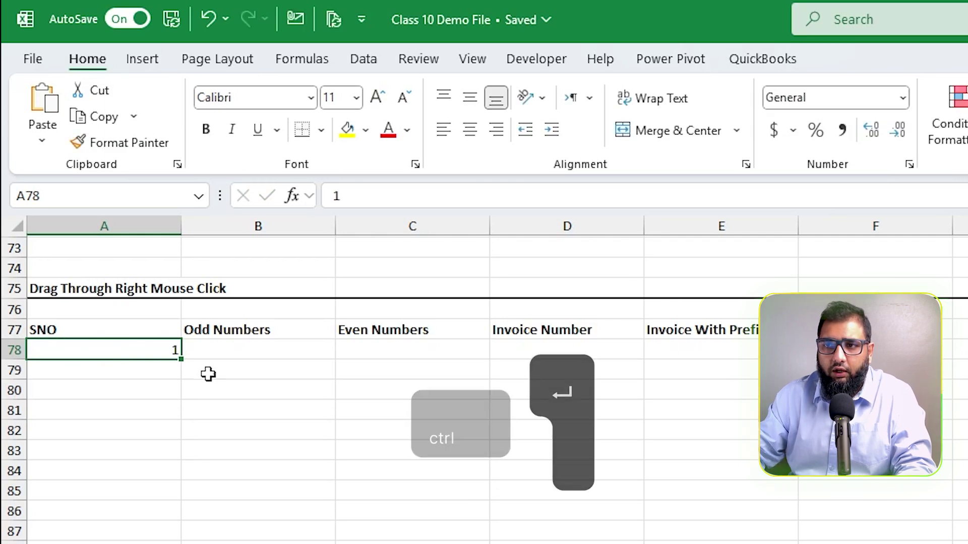
drag(181, 358, 188, 543)
drag(191, 502, 164, 543)
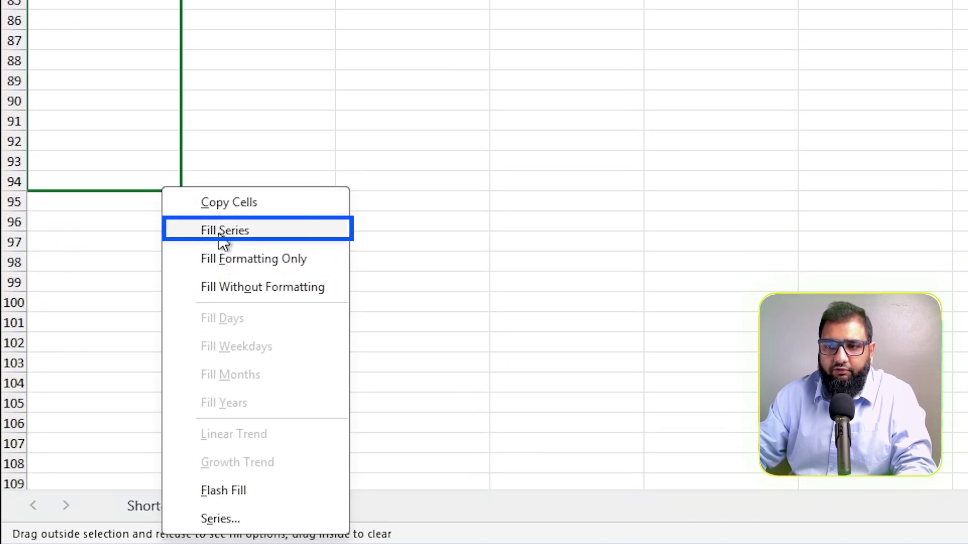
click(227, 233)
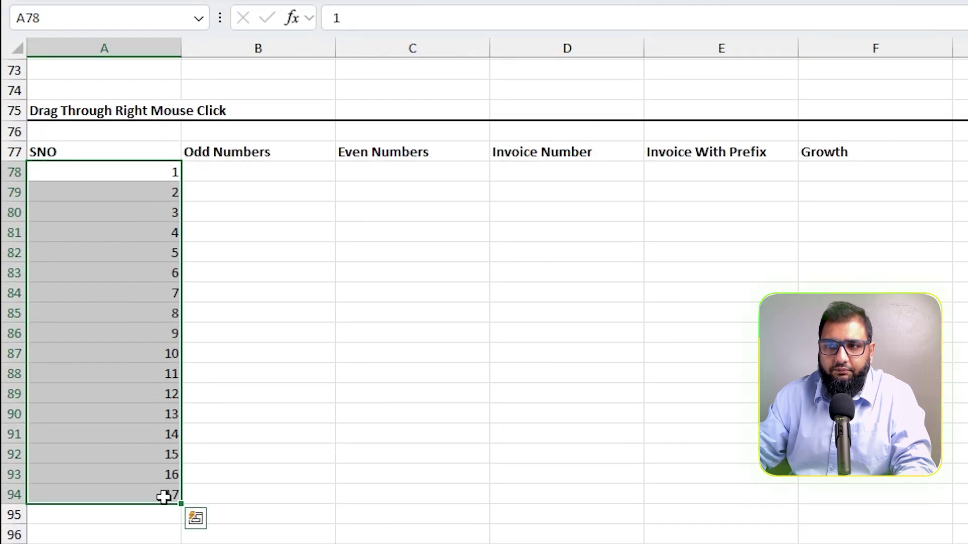
Enter 1 in B78 under Odd Numbers and fill a linear series with step value 2 down to row 94.
click(212, 173)
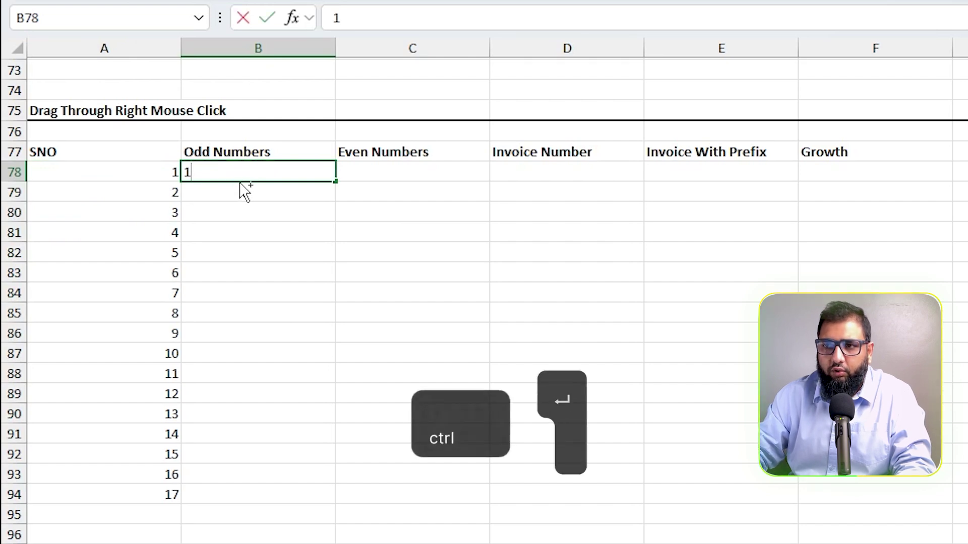
key(ctrl+Return)
drag(335, 180, 319, 499)
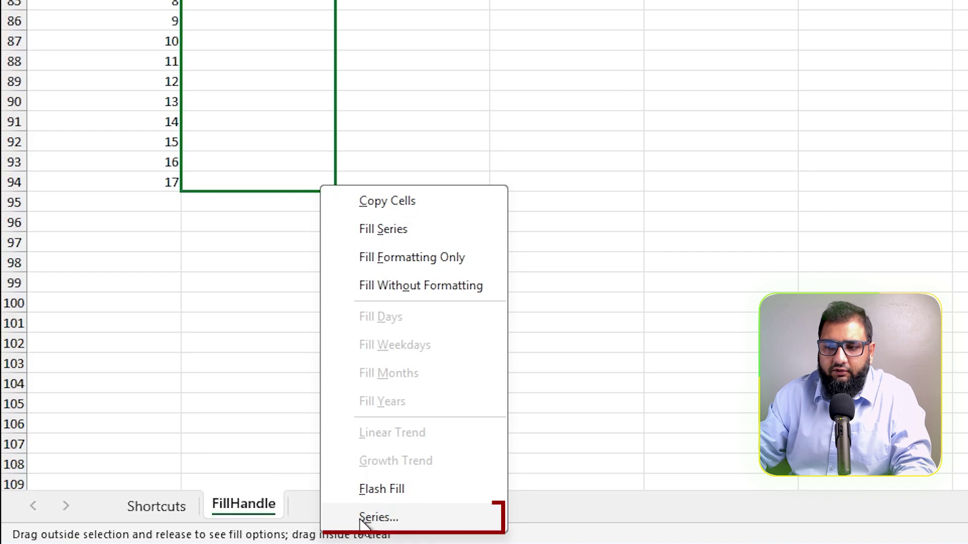
click(374, 512)
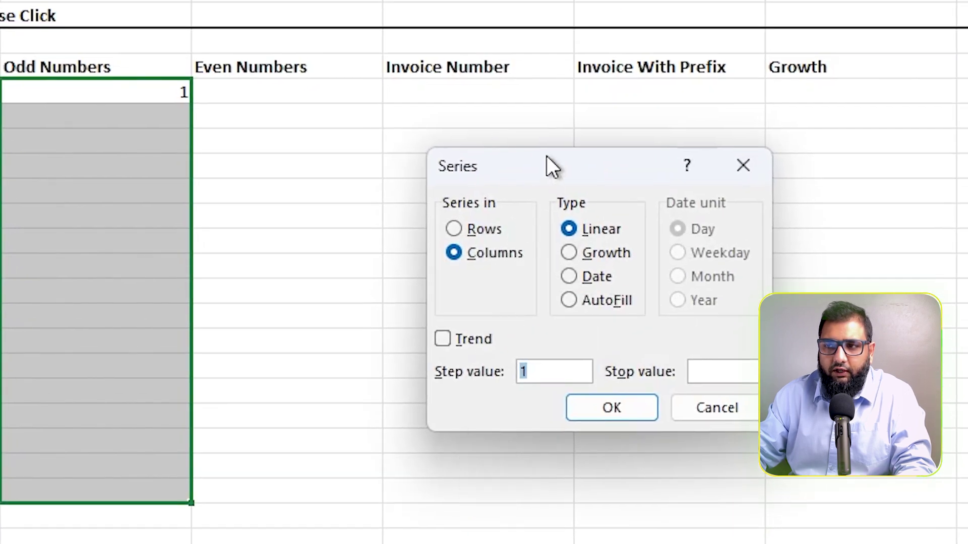
drag(547, 156, 368, 130)
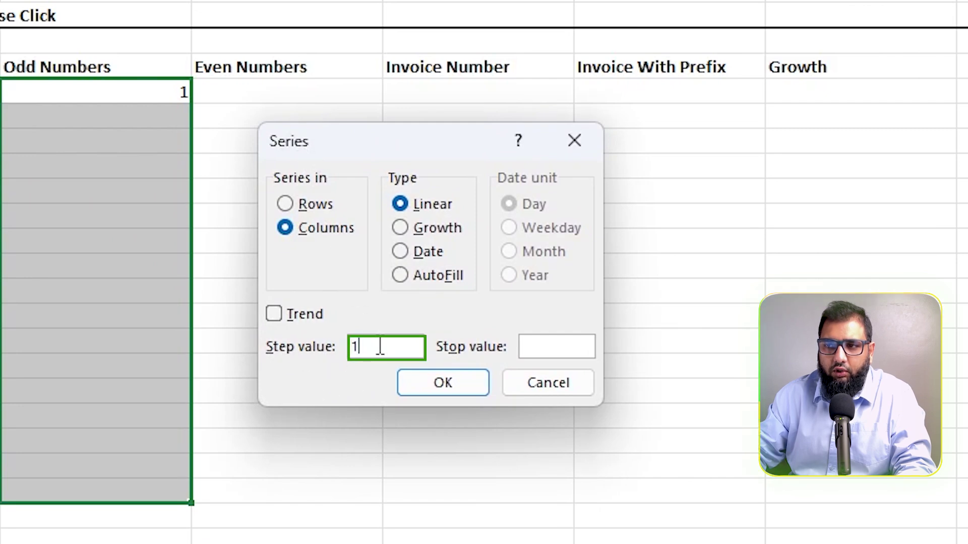
text(2)
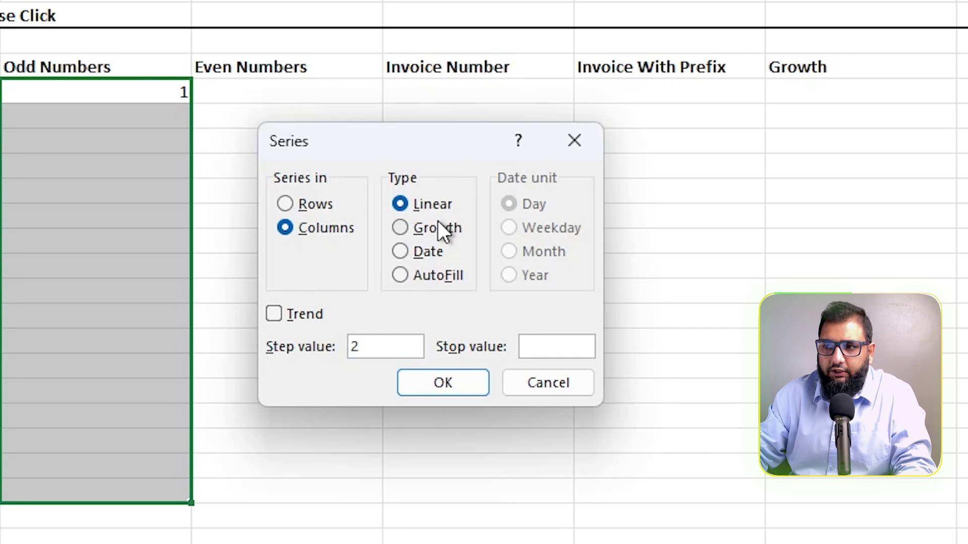
click(473, 388)
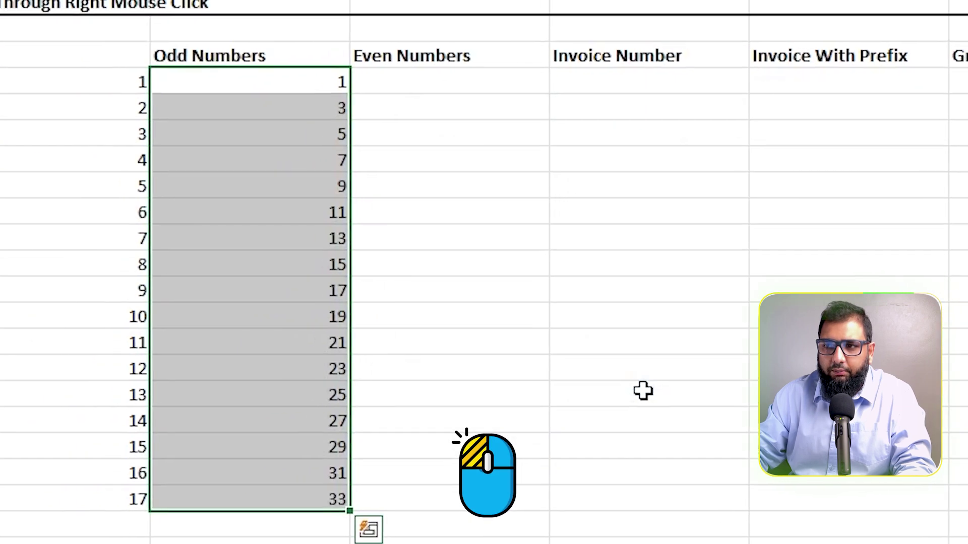
Check the filled values in the Odd Numbers column and look up the Series option of the Fill command.
click(302, 108)
click(302, 135)
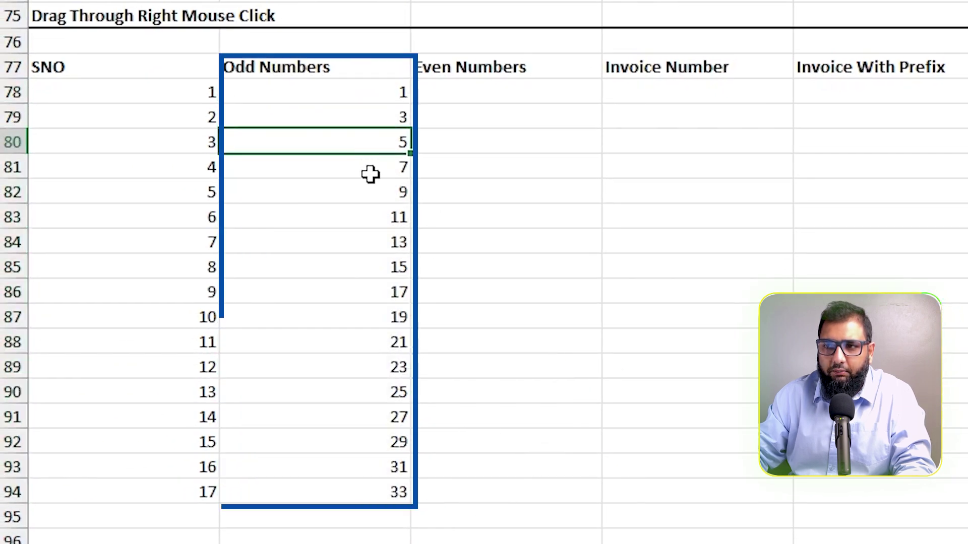
click(376, 118)
click(376, 144)
click(377, 169)
click(380, 212)
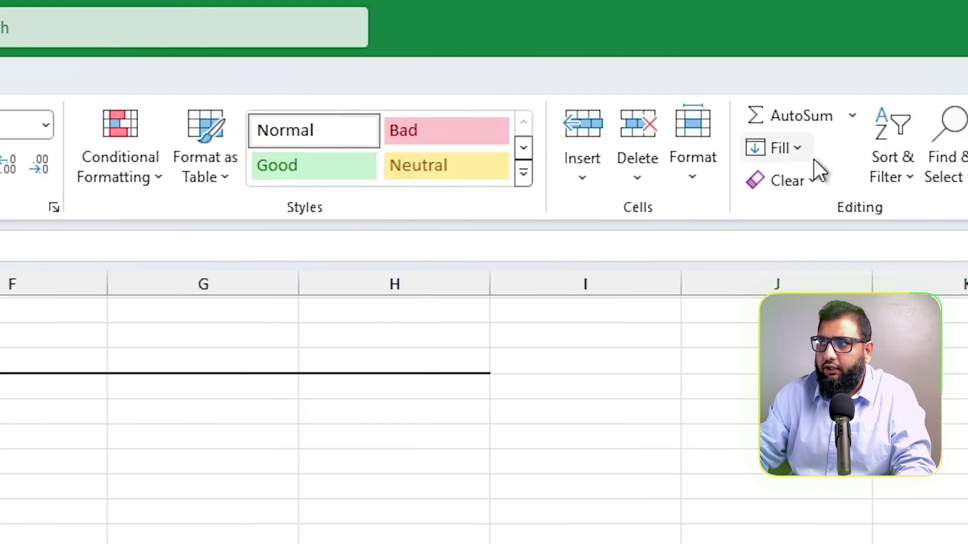
click(802, 153)
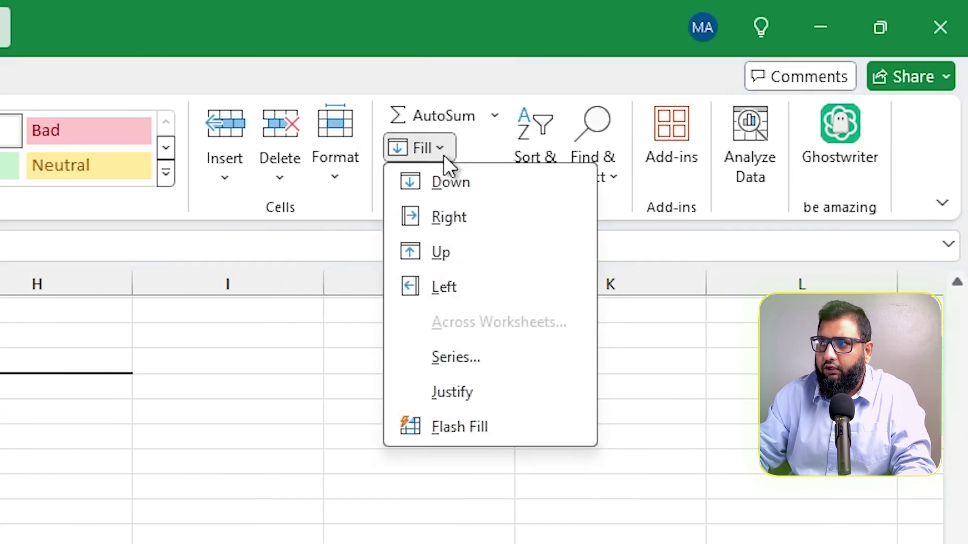
click(484, 368)
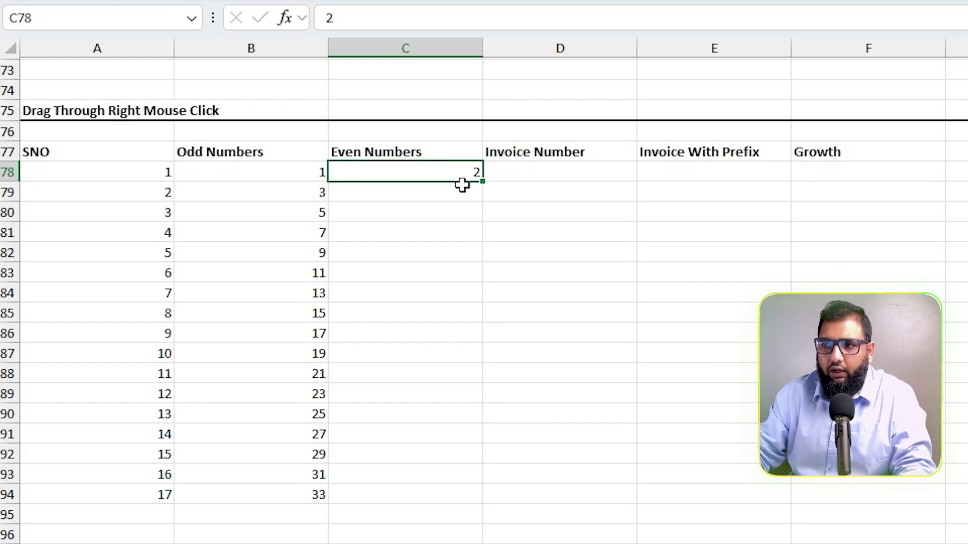
Extend the 2 in C78 under Even Numbers down to row 94 as a linear series with step value 2, and check the values.
drag(485, 184, 499, 512)
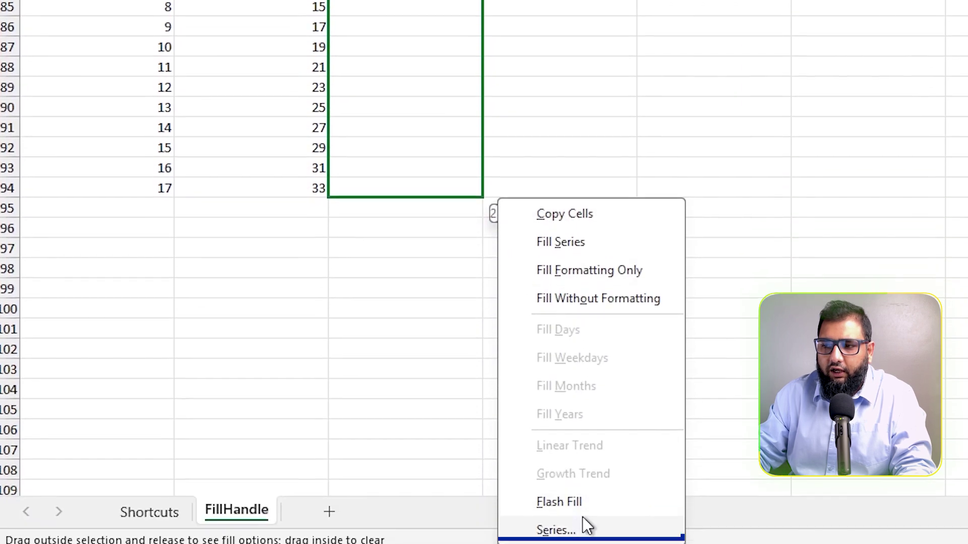
click(555, 522)
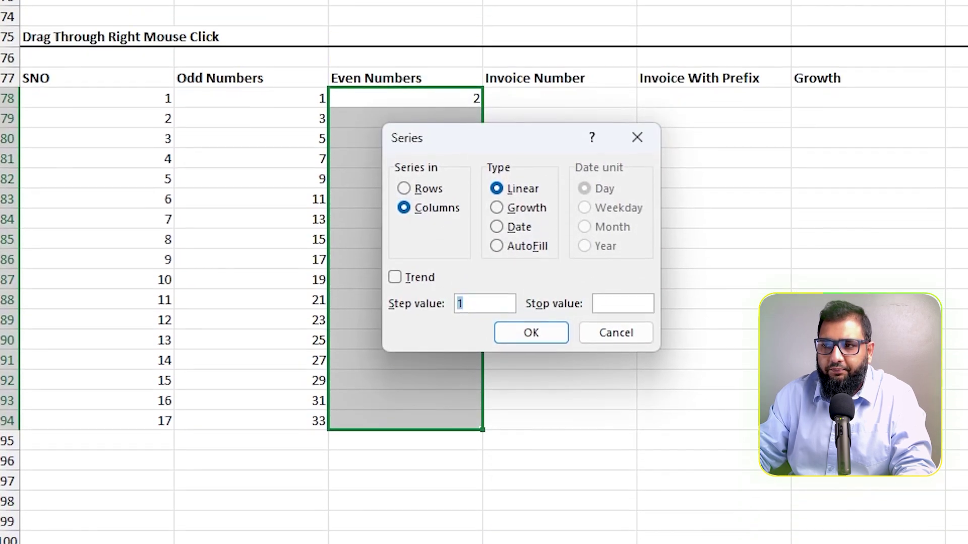
text(2)
key(Return)
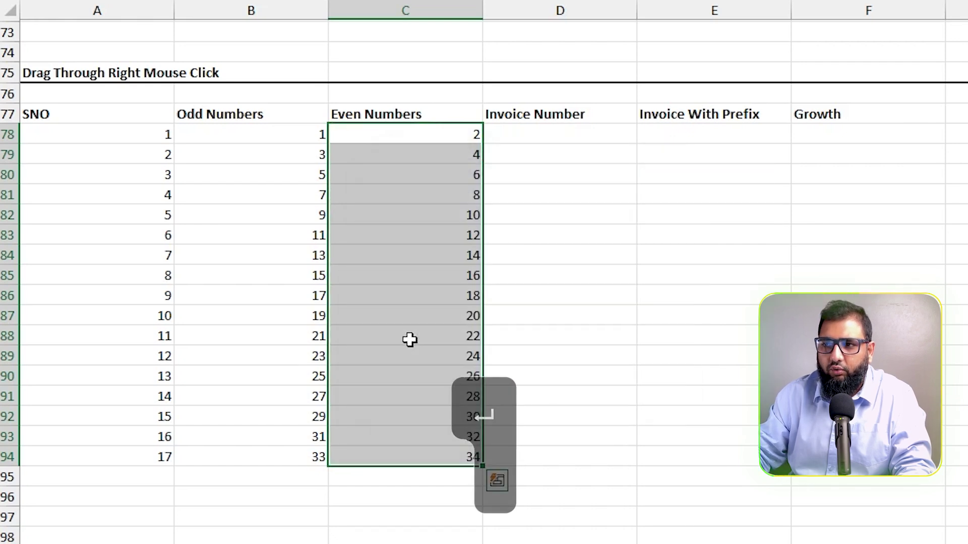
click(446, 165)
drag(446, 165, 472, 458)
Enter 1001 in D78 under Invoice Number, extend it down to row 94 using Fill Series, and check the numbers.
click(587, 134)
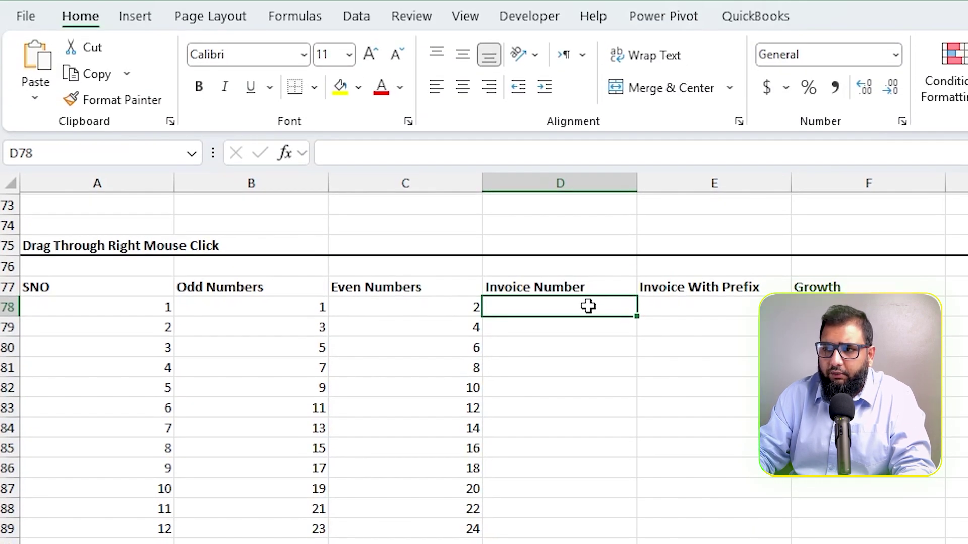
text(1001)
key(ctrl+Return)
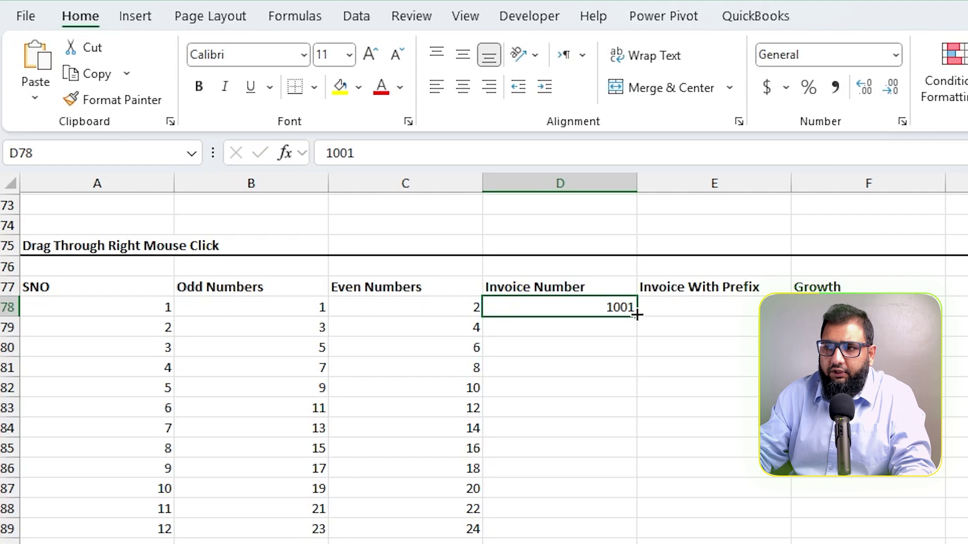
drag(636, 316, 643, 543)
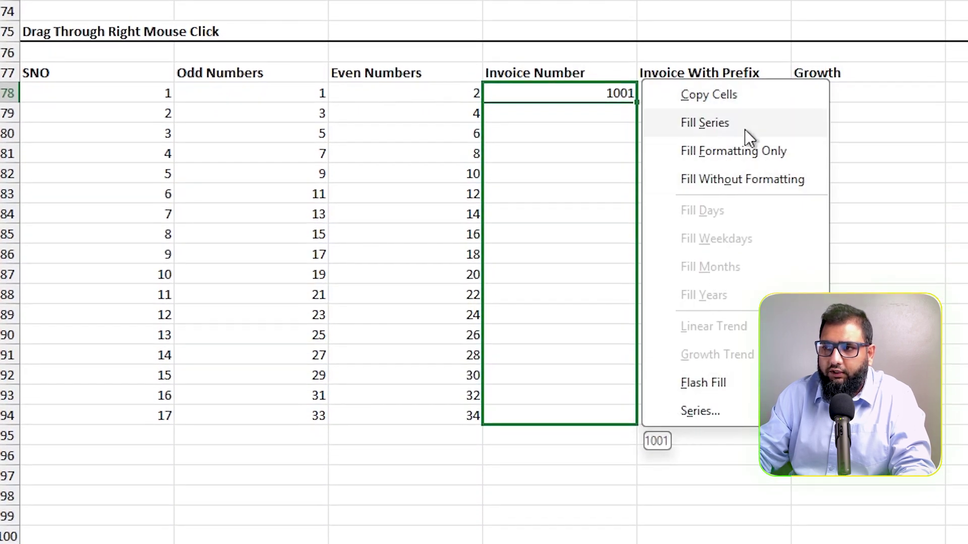
click(708, 124)
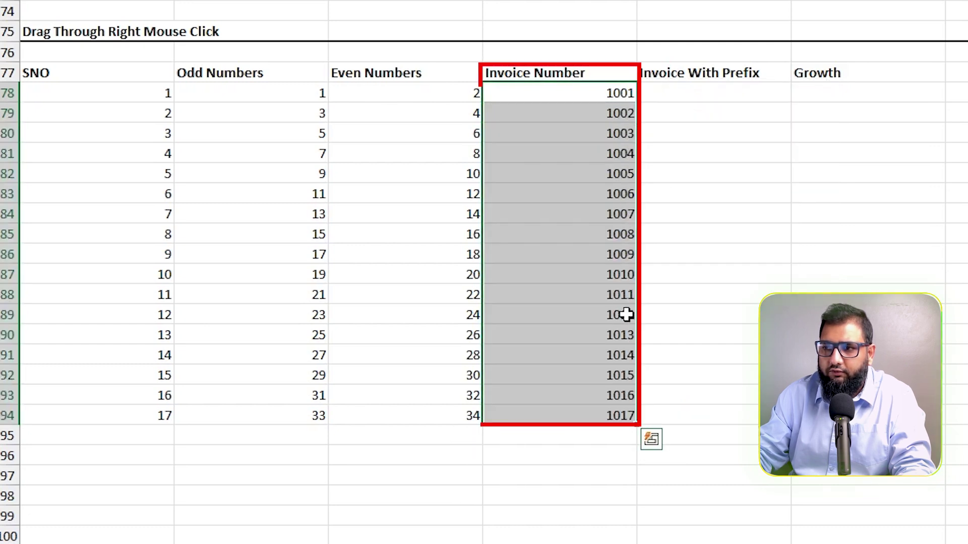
click(608, 277)
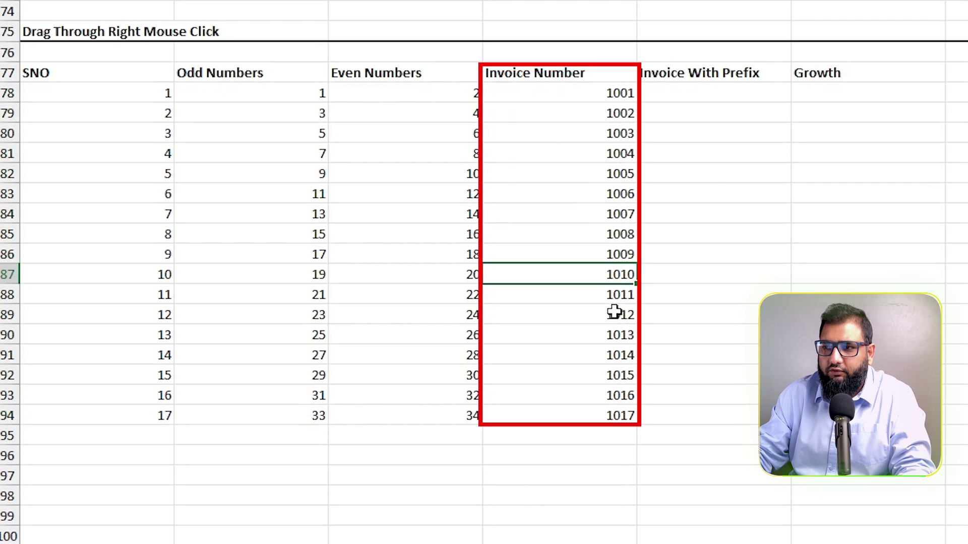
click(615, 299)
click(618, 316)
click(610, 335)
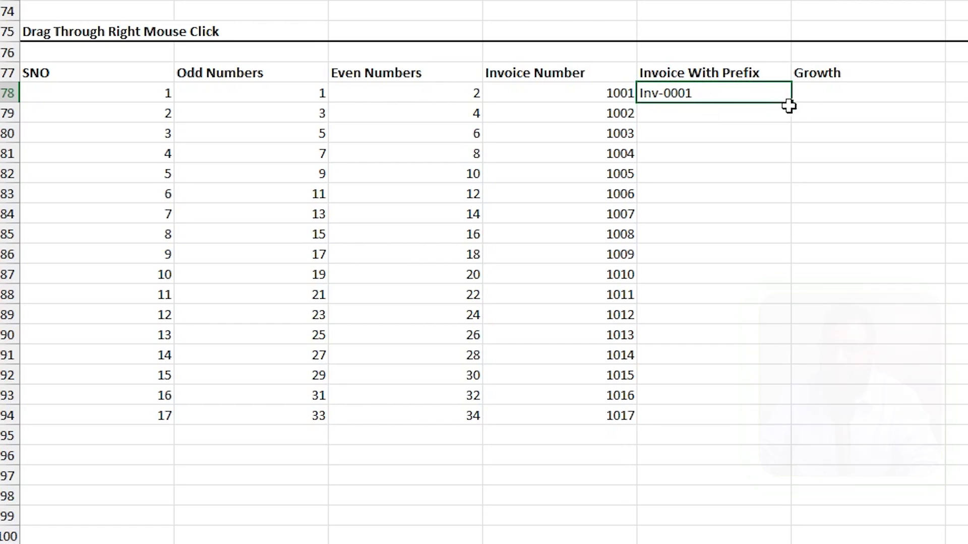
Extend Inv-0001 in the Invoice With Prefix column down to row 94 using Fill Series, and check the entries.
drag(792, 105, 783, 434)
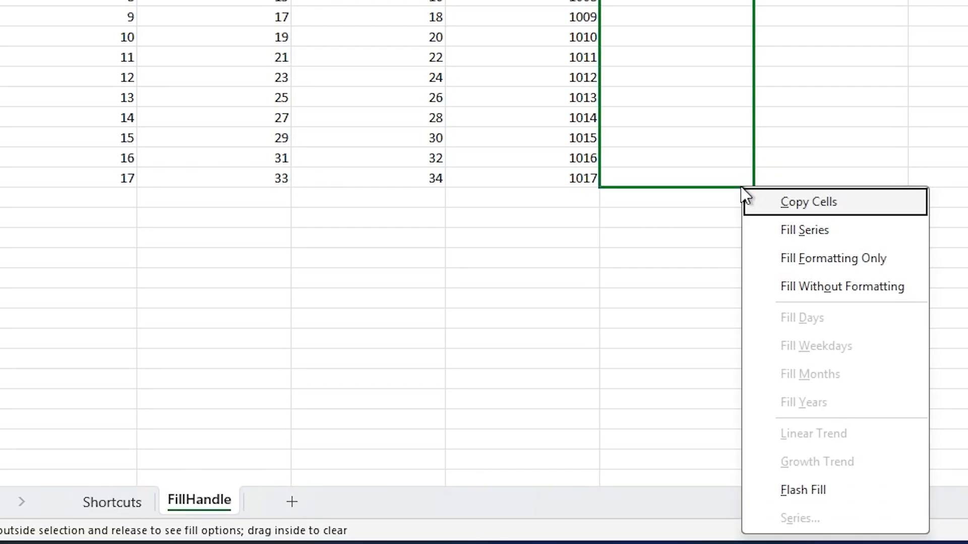
click(812, 231)
drag(666, 112, 672, 273)
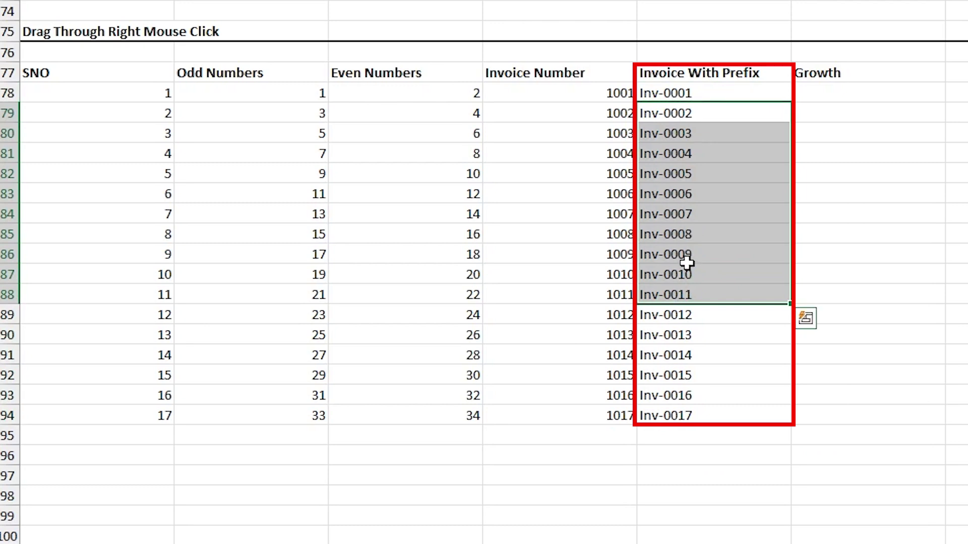
click(674, 277)
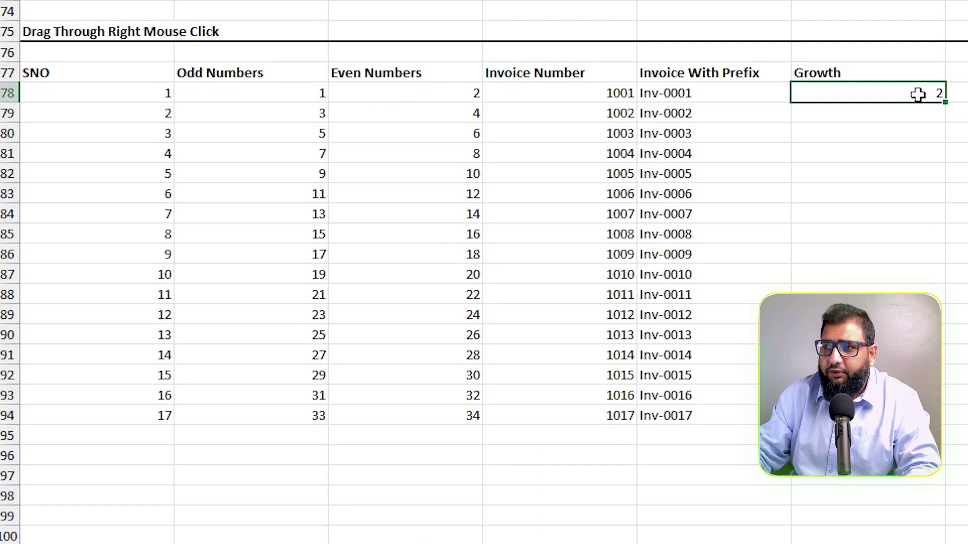
Extend the 2 in F78 under Growth down to row 94 as a growth series in columns with step value 2.
drag(943, 104, 913, 418)
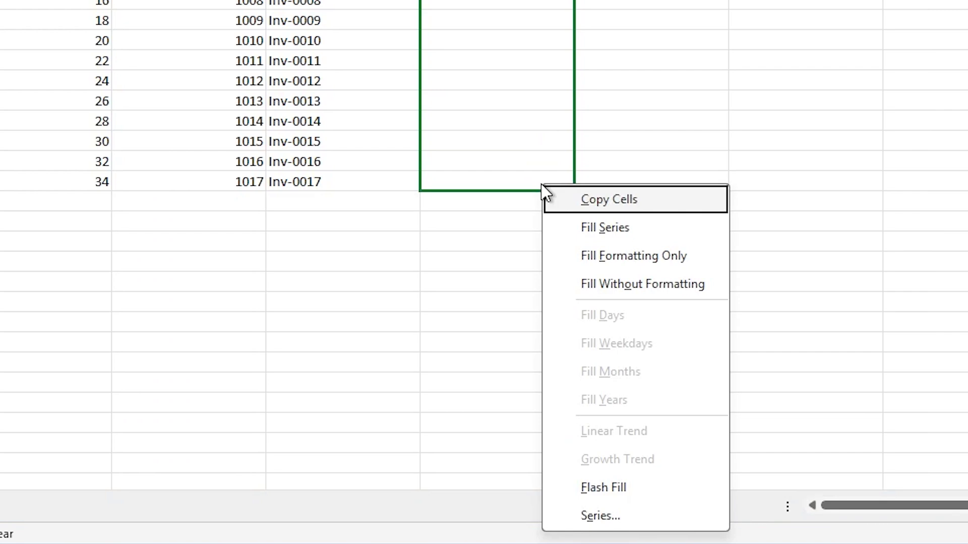
click(600, 516)
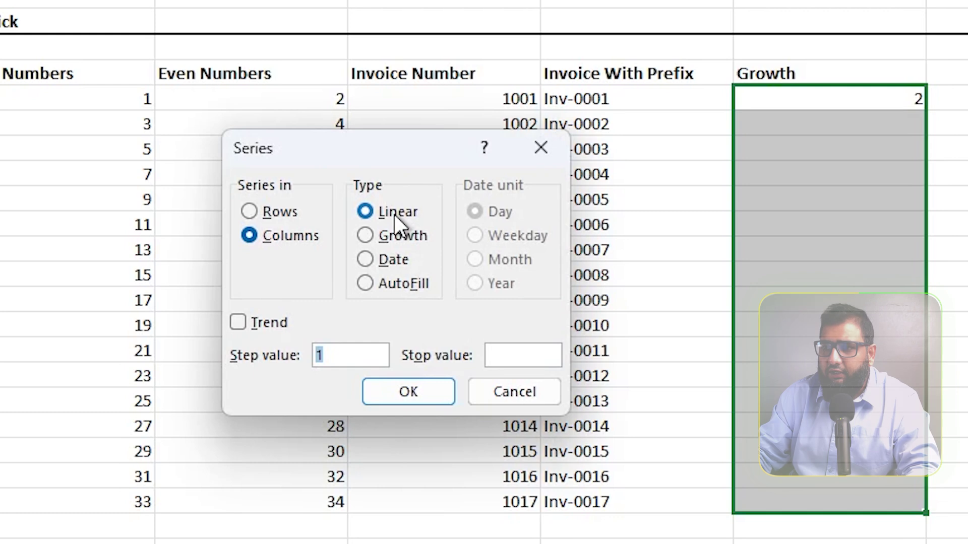
click(398, 235)
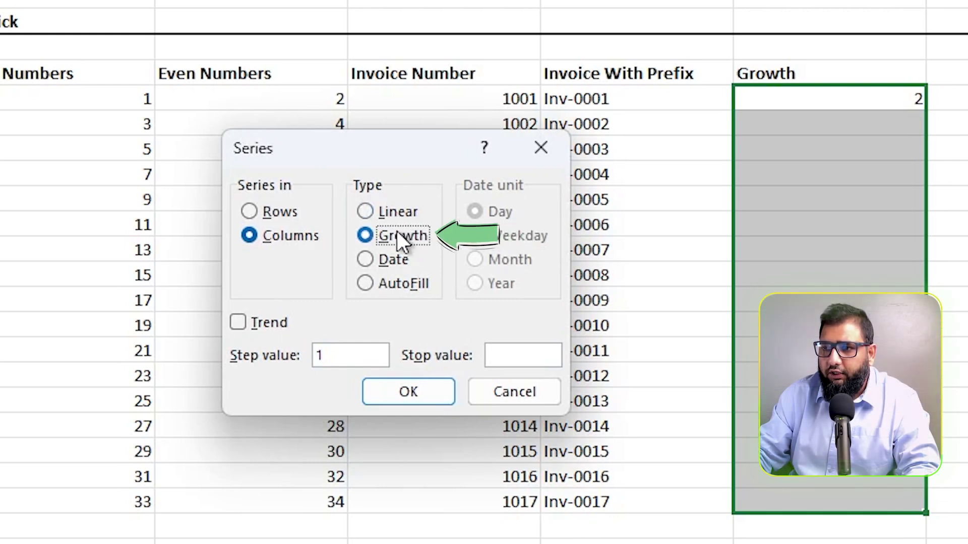
double_click(320, 355)
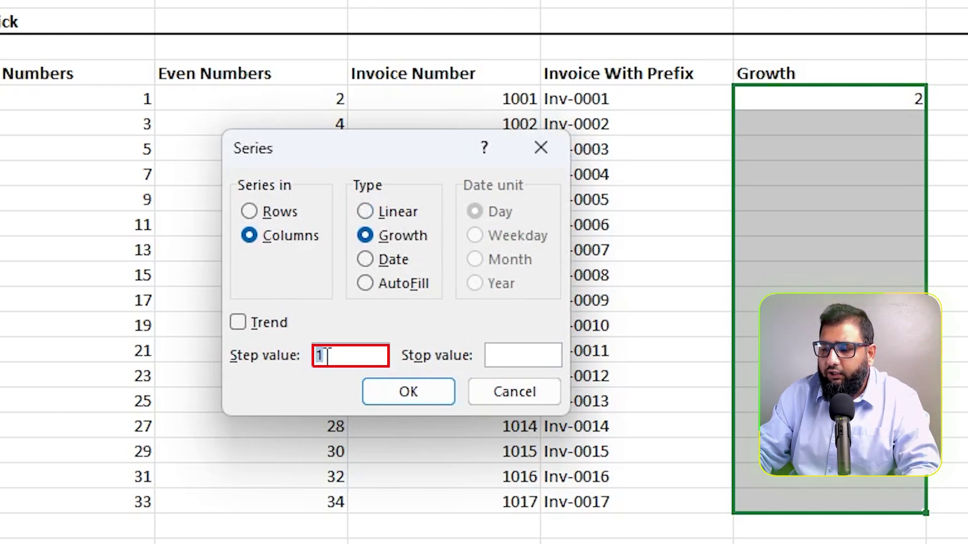
text(2)
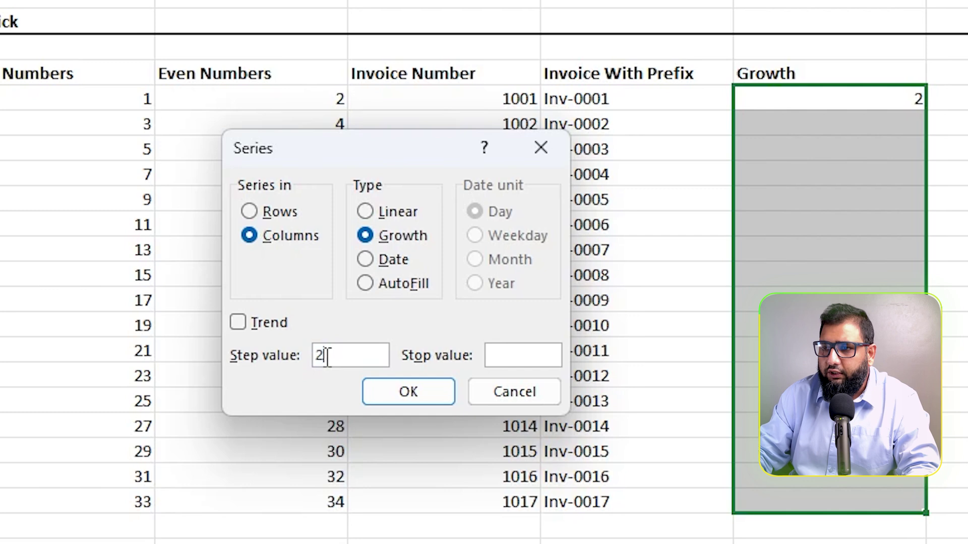
click(397, 393)
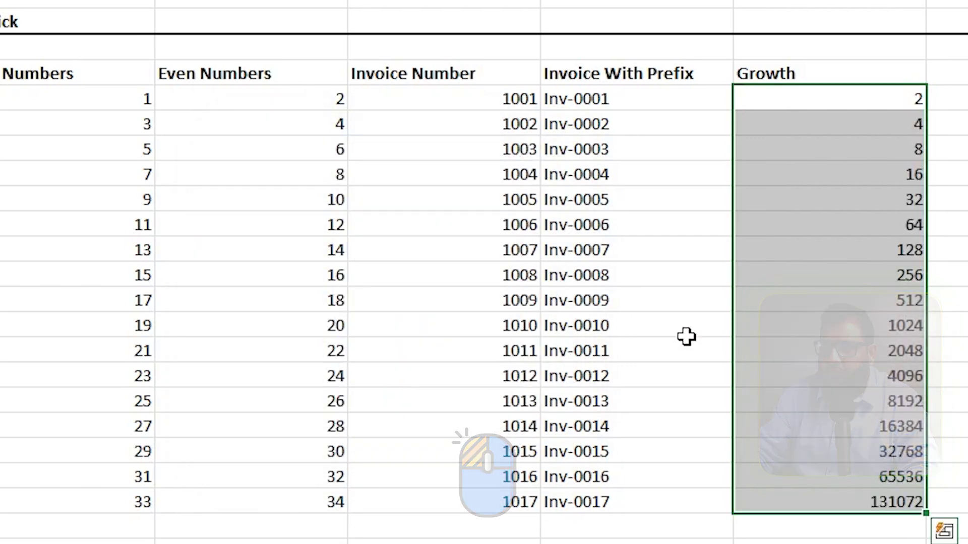
Check the first five values of the Growth column one by one, from row 78 to row 82.
click(860, 98)
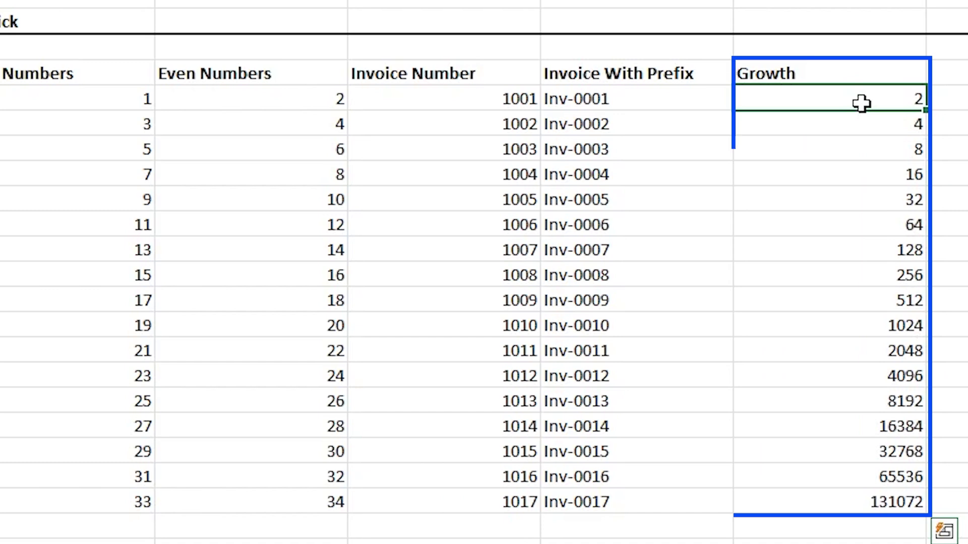
click(910, 125)
click(901, 149)
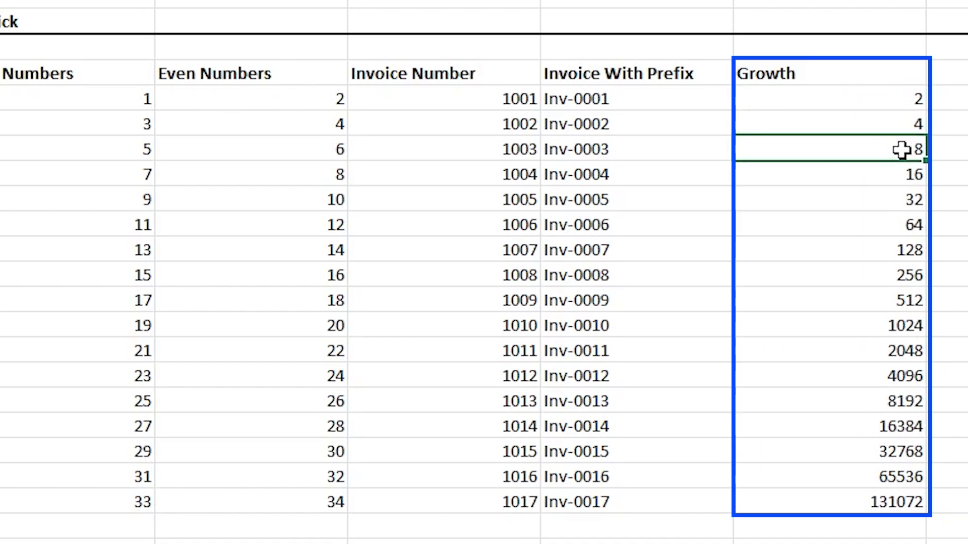
click(889, 178)
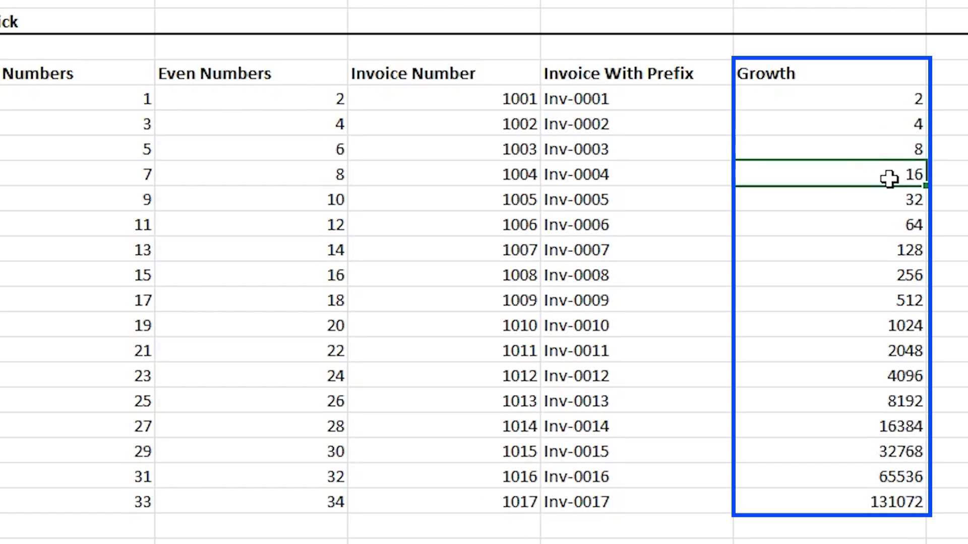
click(896, 202)
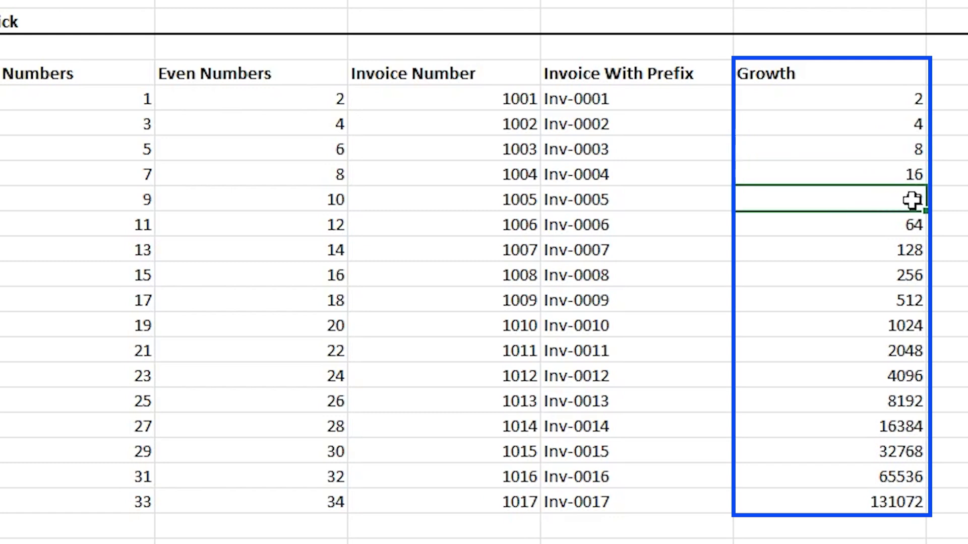